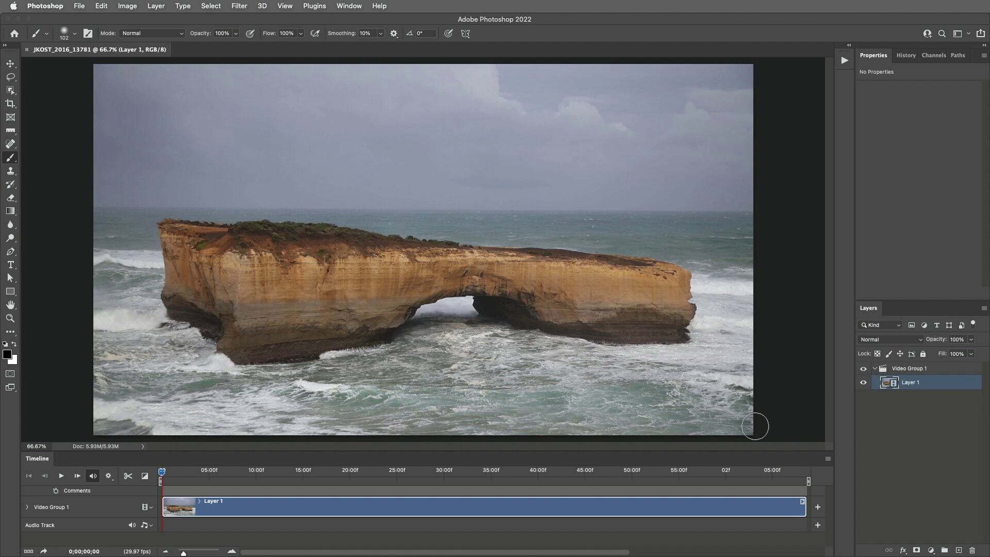
Mute the audio of the video clip in the timeline.
right_click(530, 508)
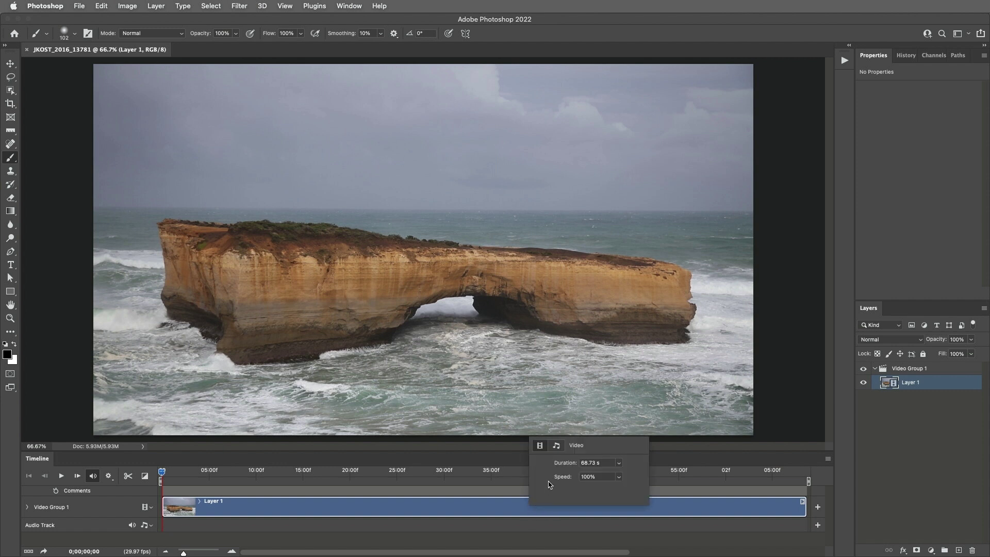
left_click(557, 446)
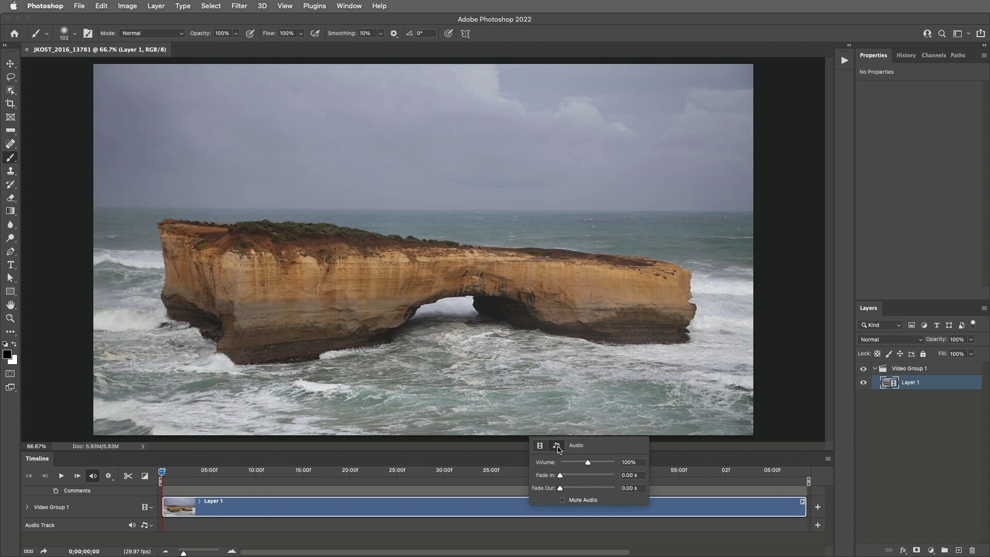
left_click(563, 499)
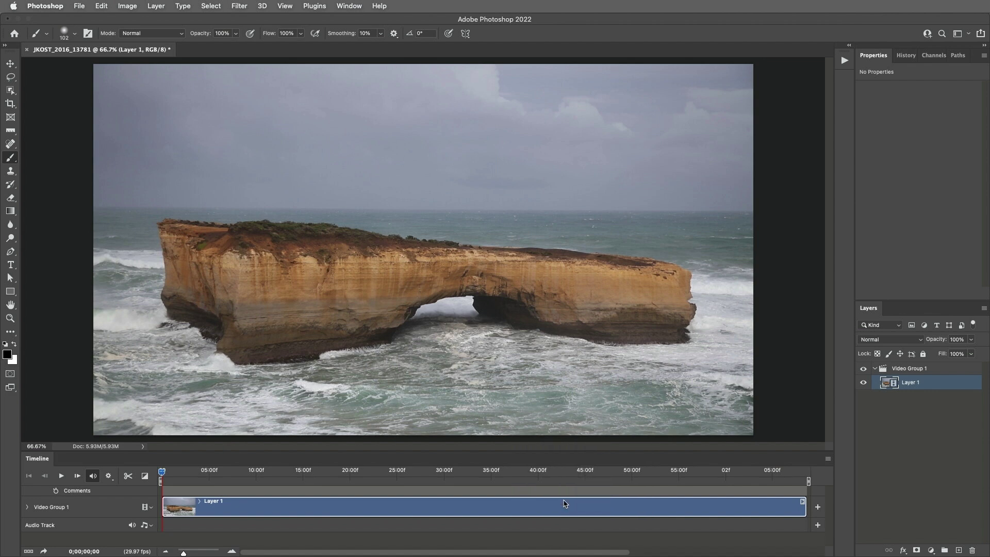
Play the start of the clip and scrub through its first few seconds to preview the wave motion.
key("space")
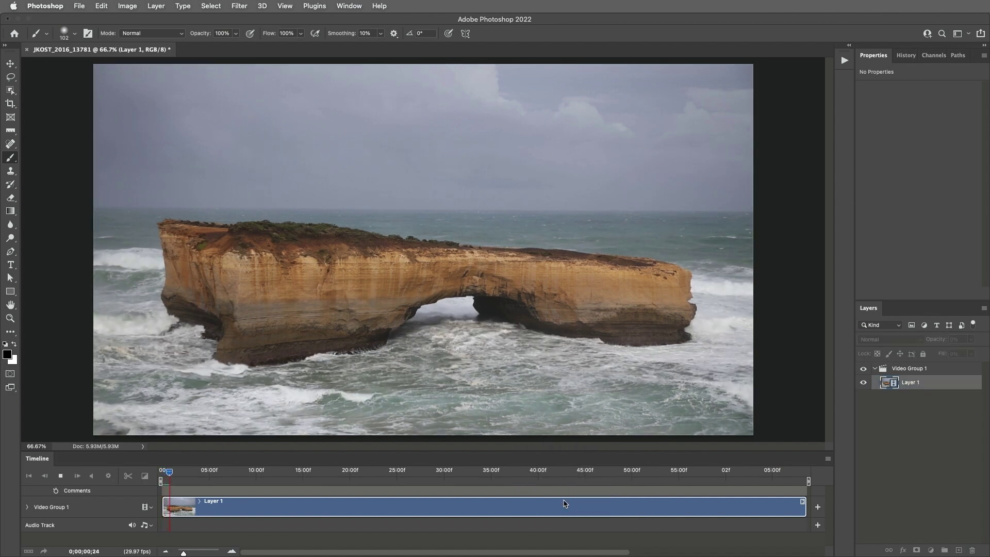
left_click(183, 473)
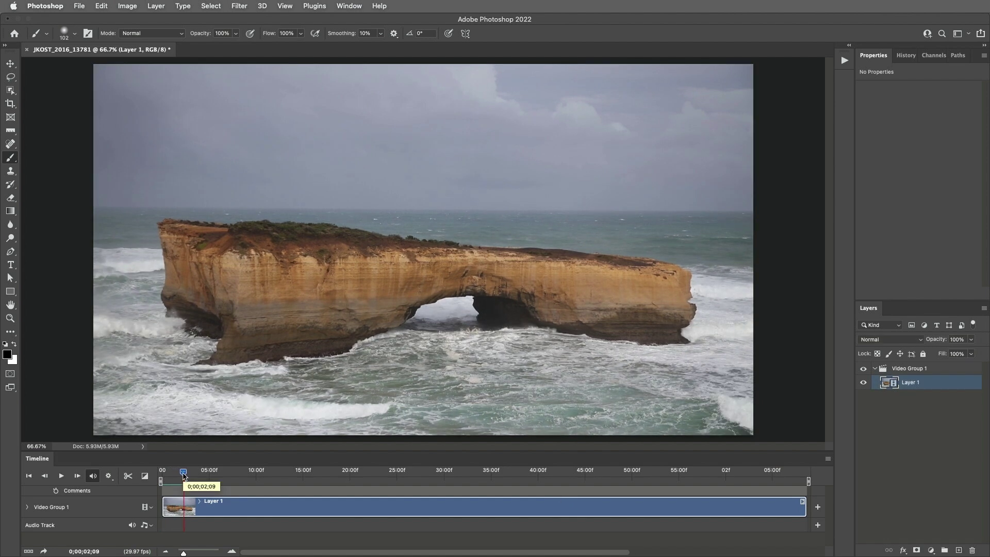
mouse_move(183, 474)
left_mouse_down()
mouse_move(278, 482)
mouse_move(194, 480)
left_mouse_up()
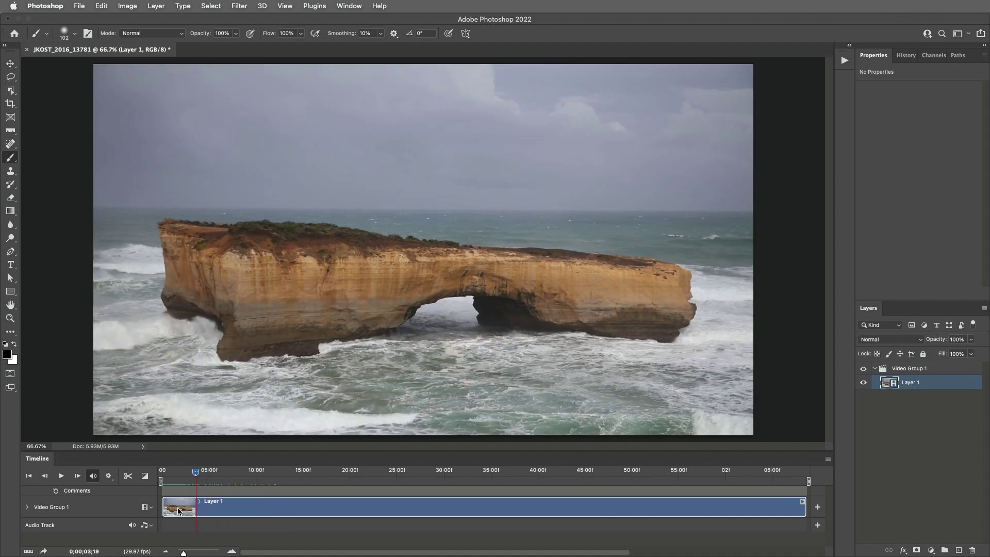
Trim the end of the video clip, set its duration to 10 s, and return the playhead to the start.
left_click_drag(162, 508, 160, 508)
left_click_drag(804, 510, 692, 509)
right_click(534, 512)
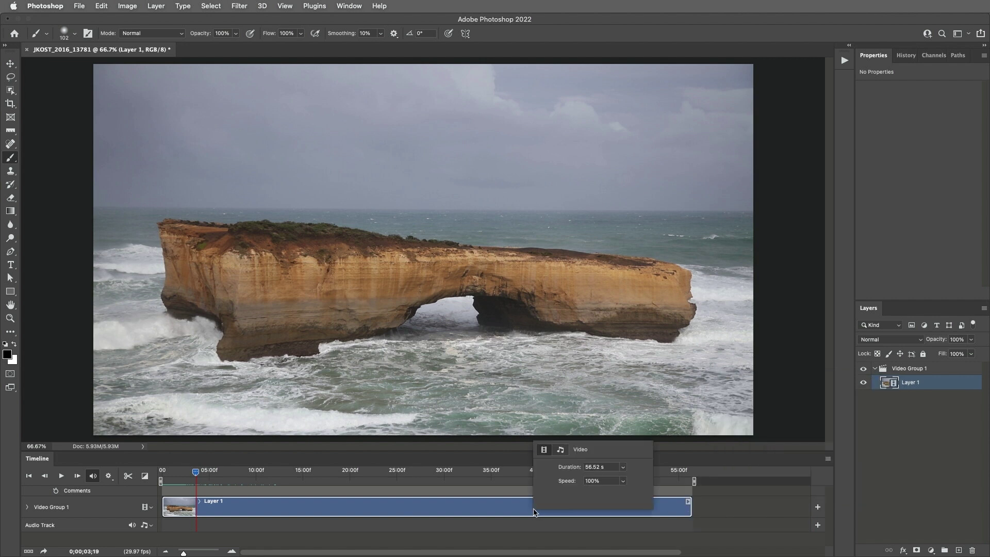
left_click_drag(609, 467, 563, 469)
type("10")
key("Return")
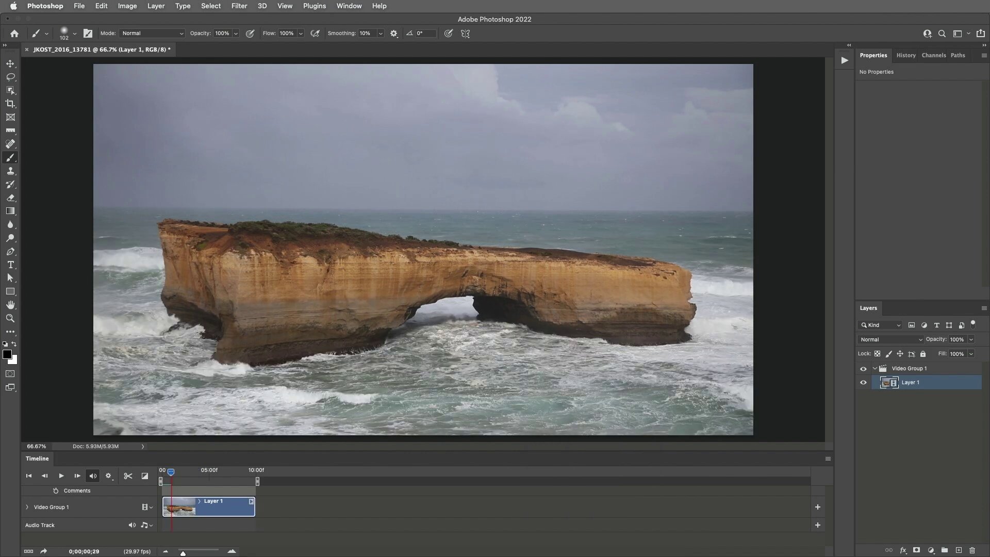
mouse_move(172, 470)
left_mouse_down()
mouse_move(256, 471)
mouse_move(161, 472)
left_mouse_up()
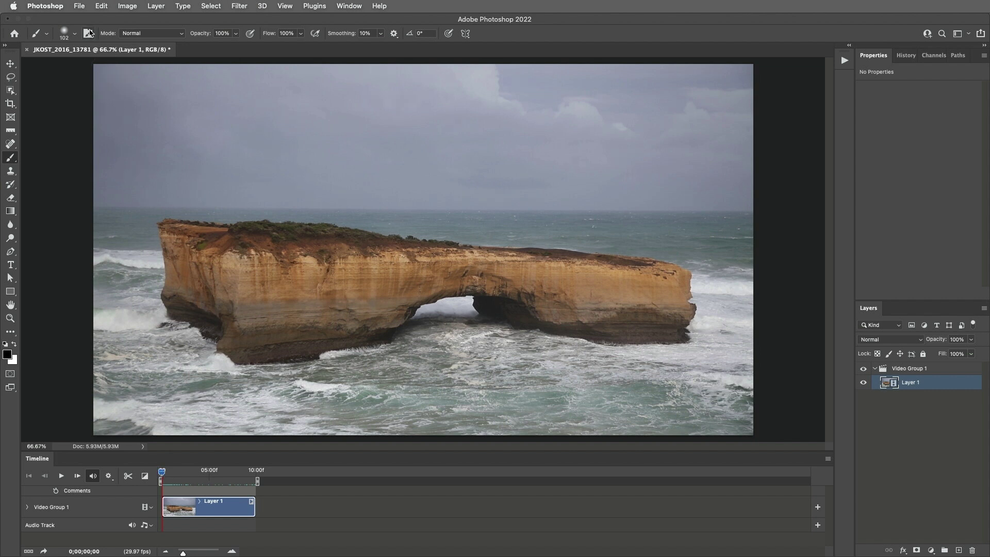
Set up a video render as a Photoshop Image Sequence in JPEG format.
left_click(83, 7)
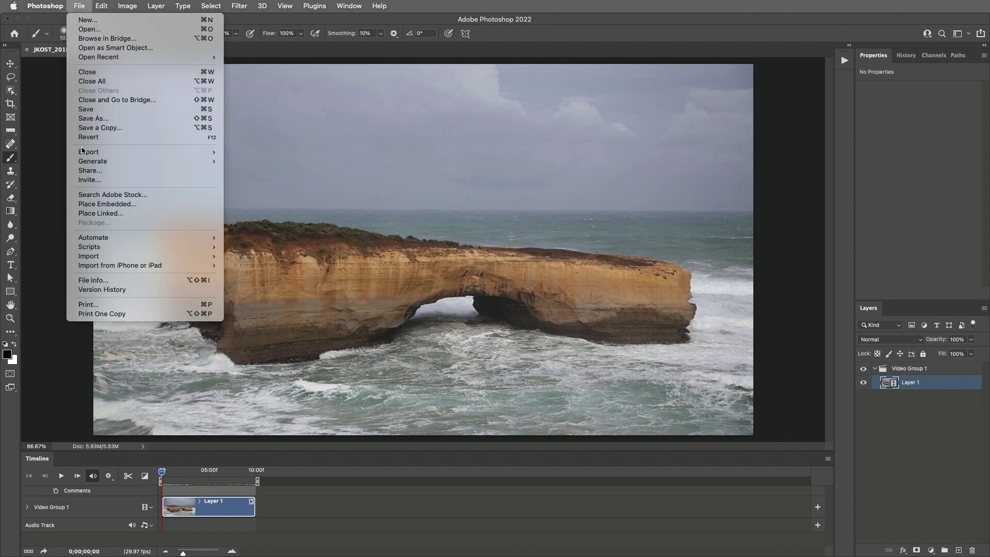
mouse_move(82, 152)
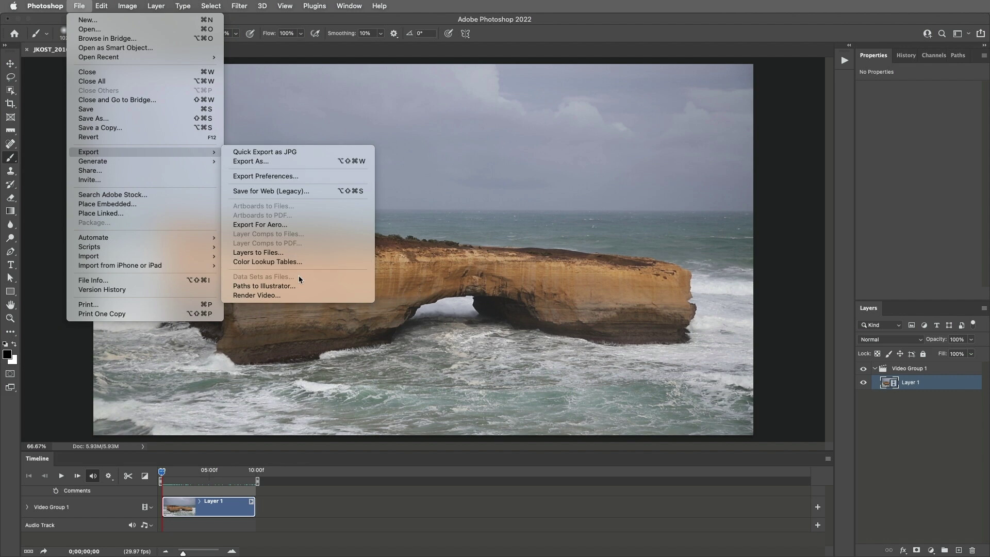
left_click(289, 297)
left_click(359, 250)
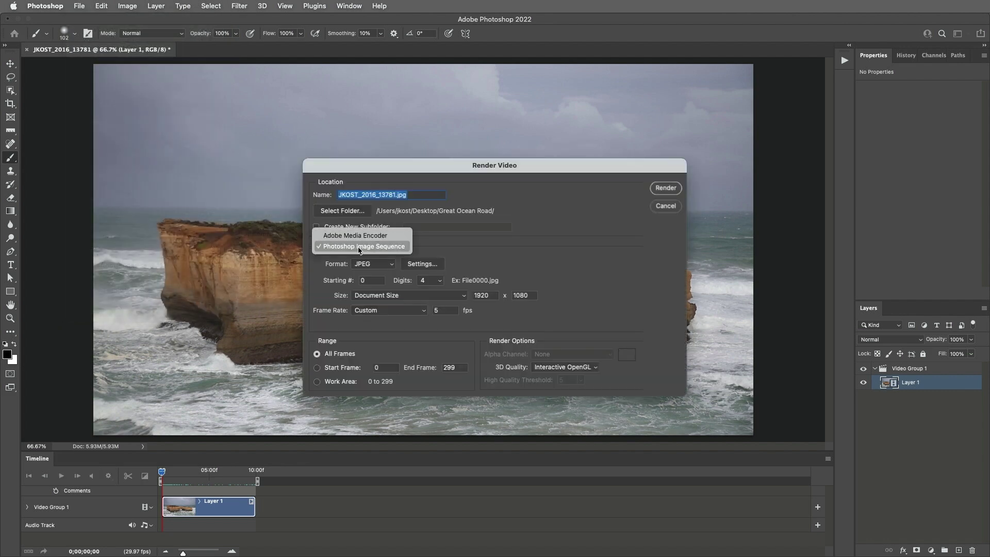
left_click(380, 248)
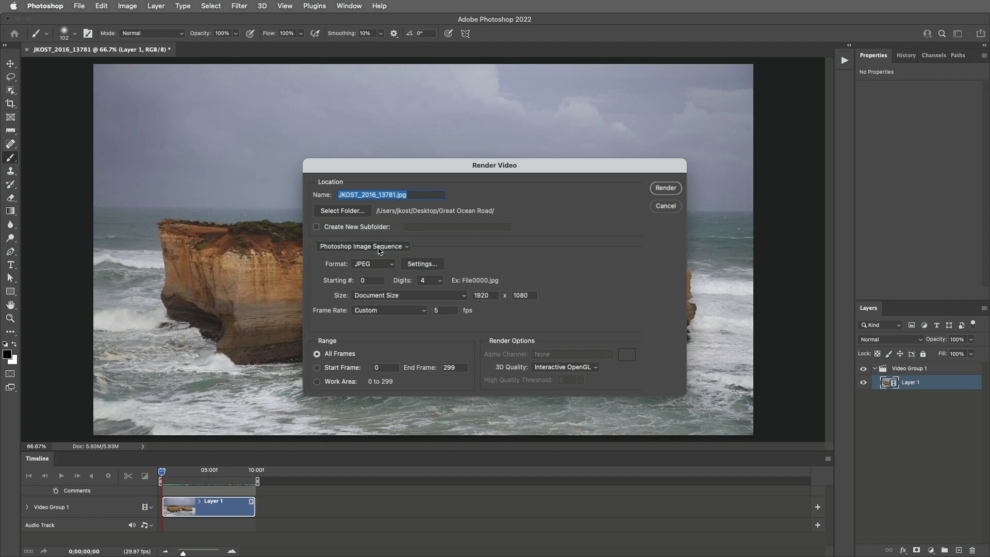
left_click(381, 264)
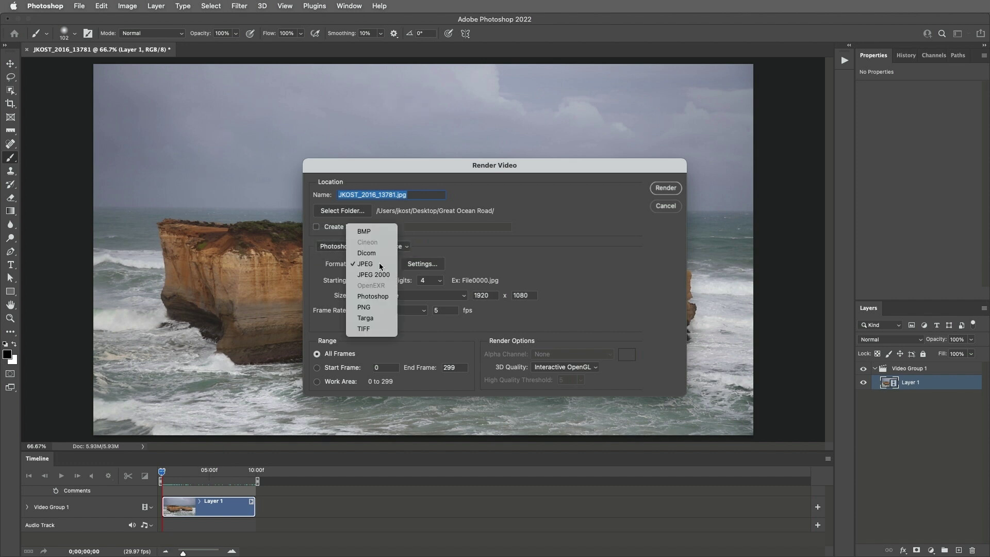
left_click(381, 265)
Accept the JPEG options at quality 12, Baseline Optimized, and render all frames at 5 fps to the Great Ocean Road folder.
left_click(430, 265)
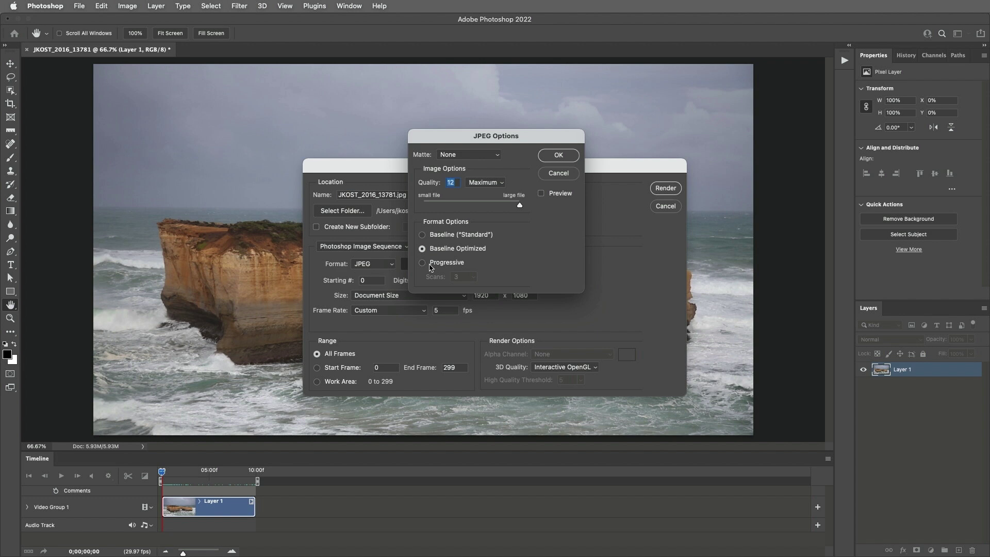
left_click(550, 159)
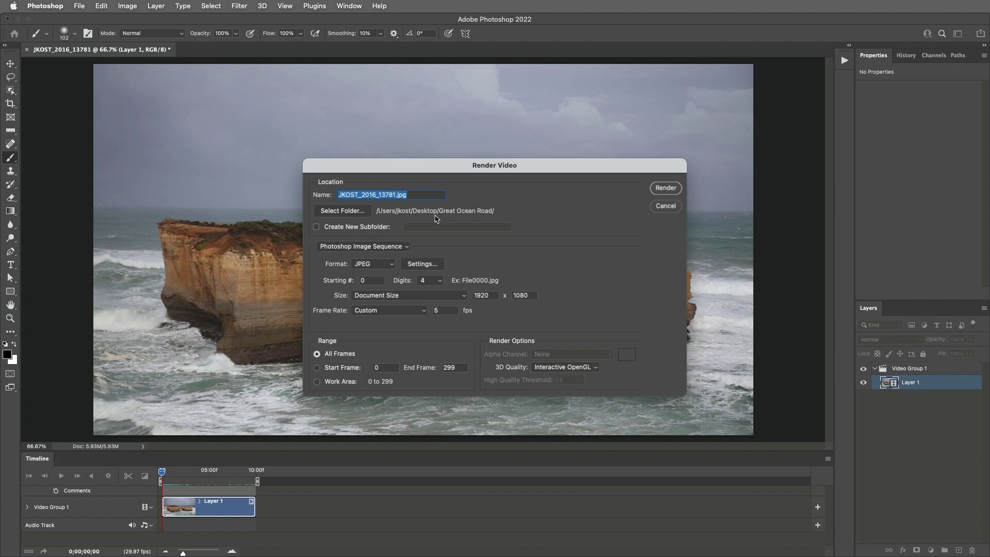
left_click(666, 192)
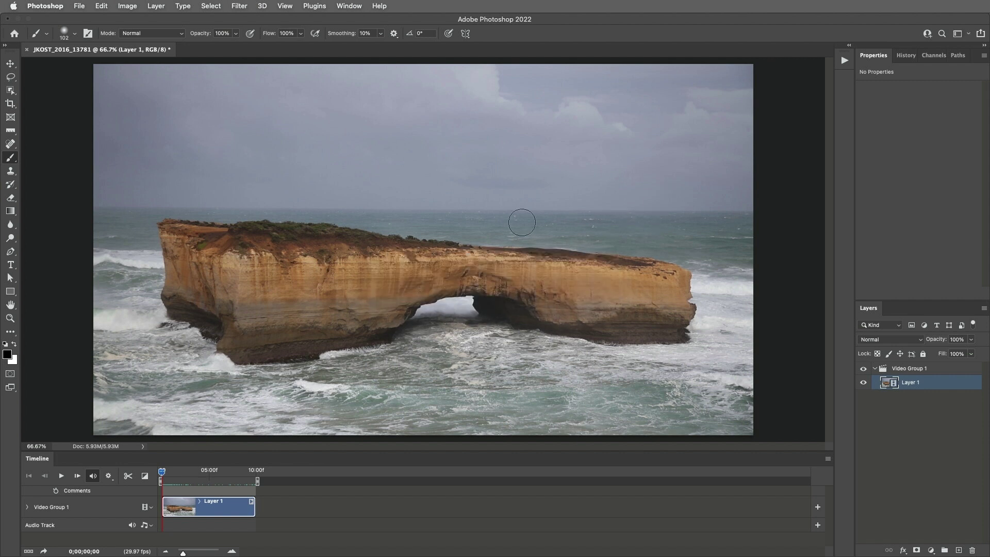
Load all 50 JPEG frames from the Great Ocean Road folder into a stack, creating a Smart Object after loading layers.
left_click(81, 7)
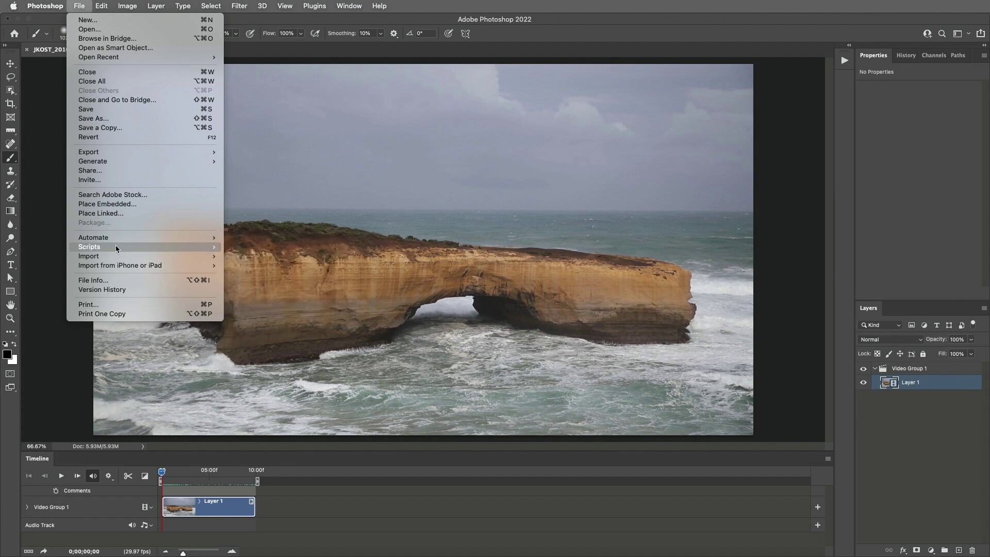
mouse_move(116, 250)
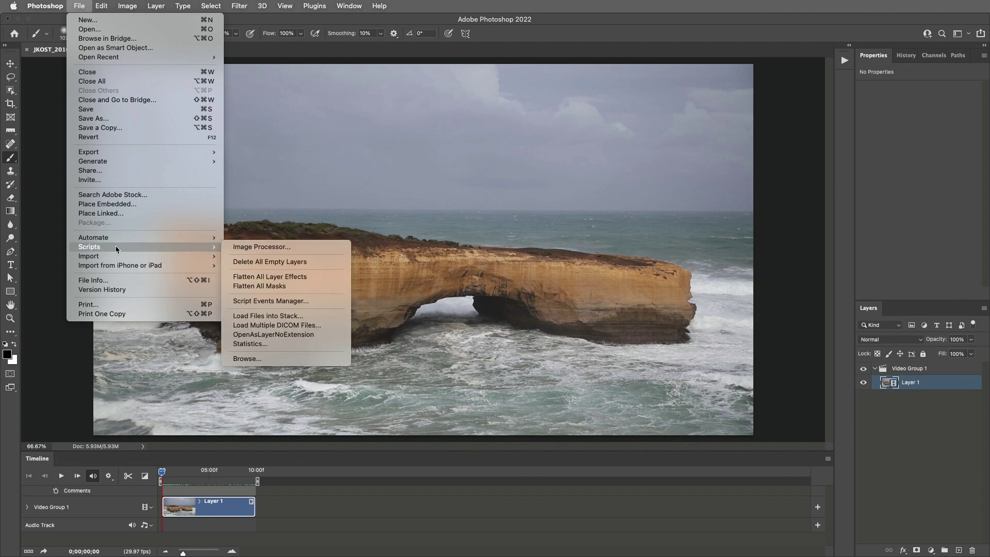
left_click(289, 315)
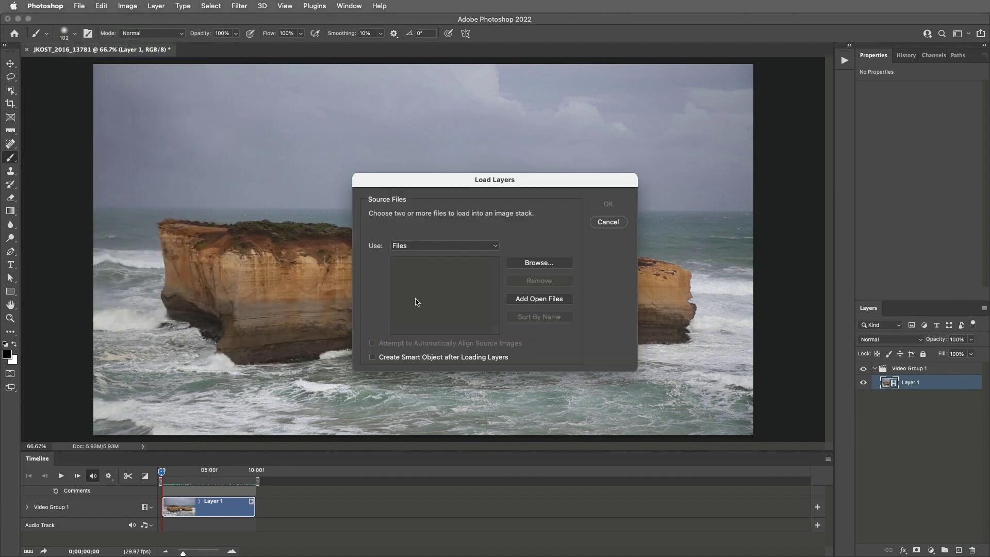
left_click(529, 264)
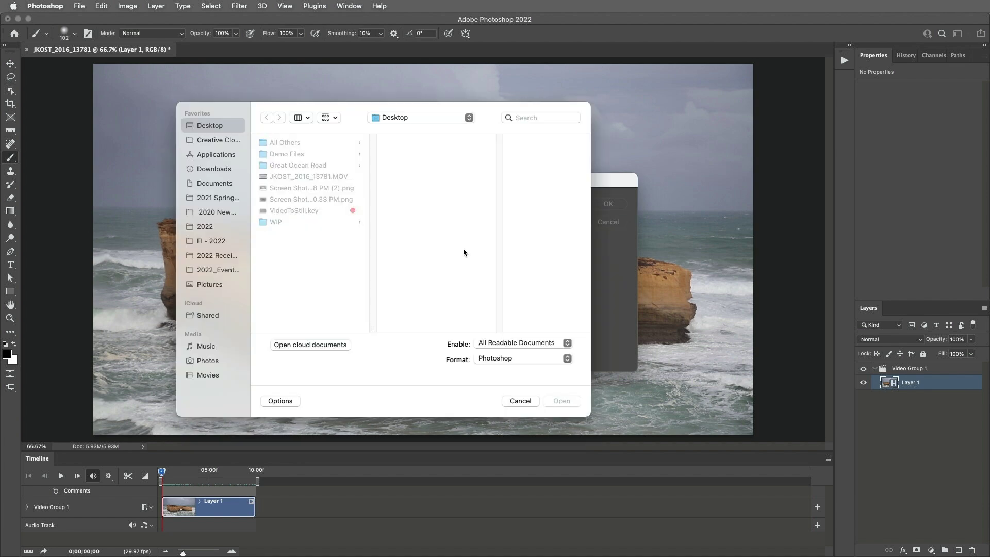
left_click(305, 166)
left_click(393, 145)
scroll(402, 258, "down", 10)
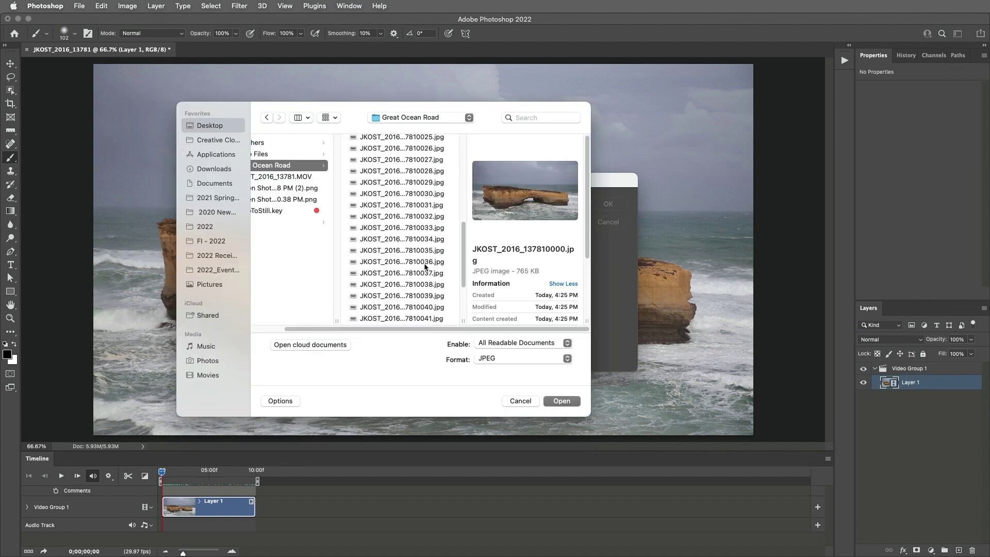
left_click(405, 315, "shift")
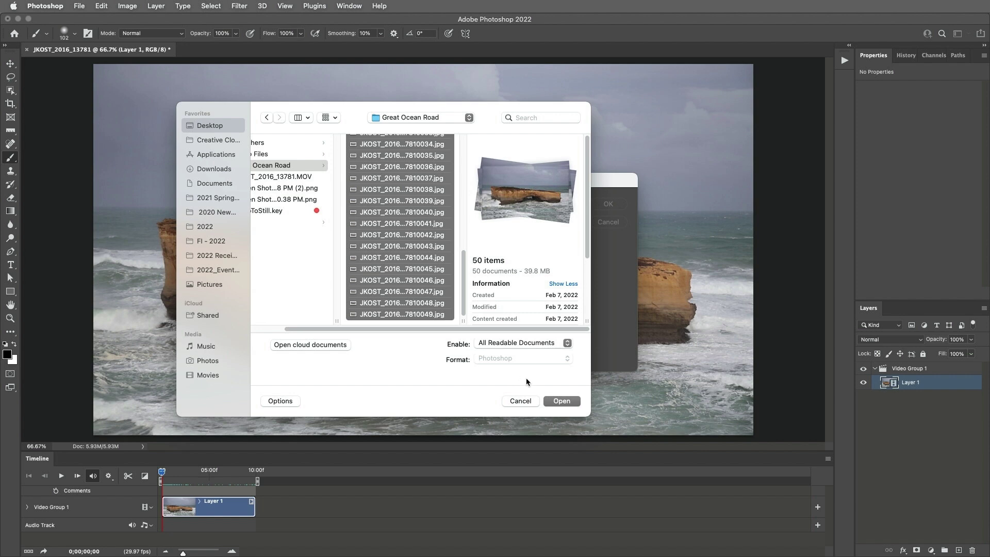
left_click(561, 401)
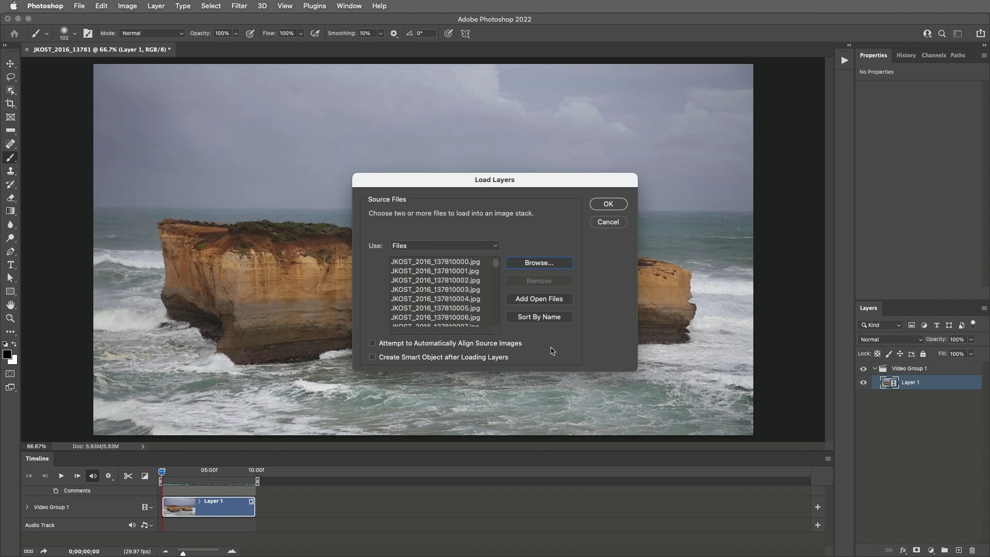
left_click(372, 358)
left_click(613, 204)
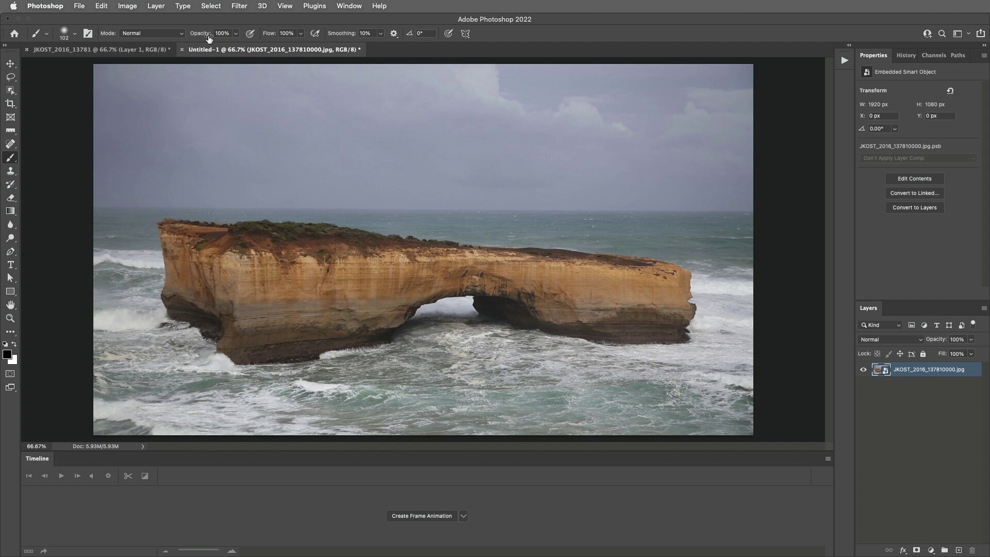
Apply the Mean stack mode to the Smart Object of stacked frames.
left_click(158, 6)
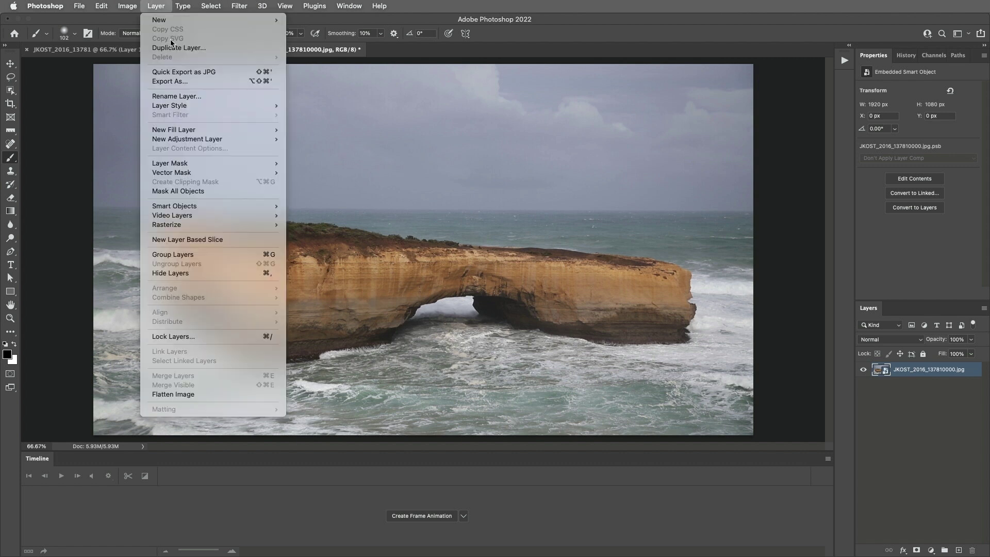
mouse_move(237, 208)
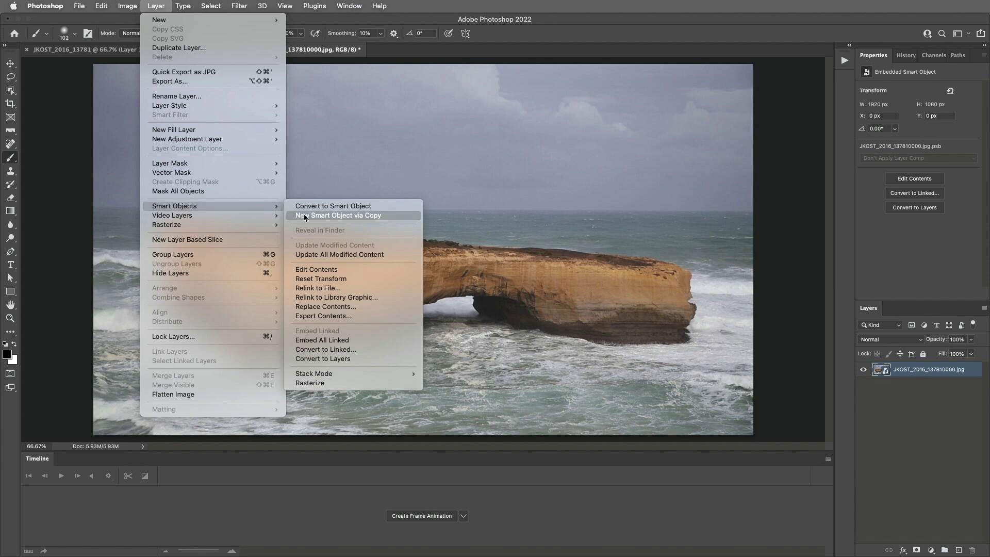
mouse_move(352, 374)
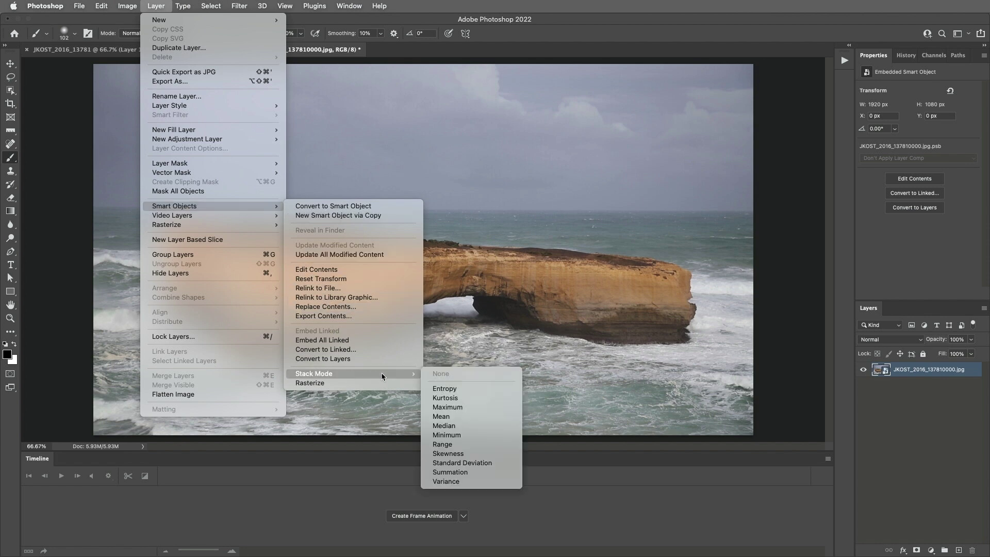
left_click(453, 418)
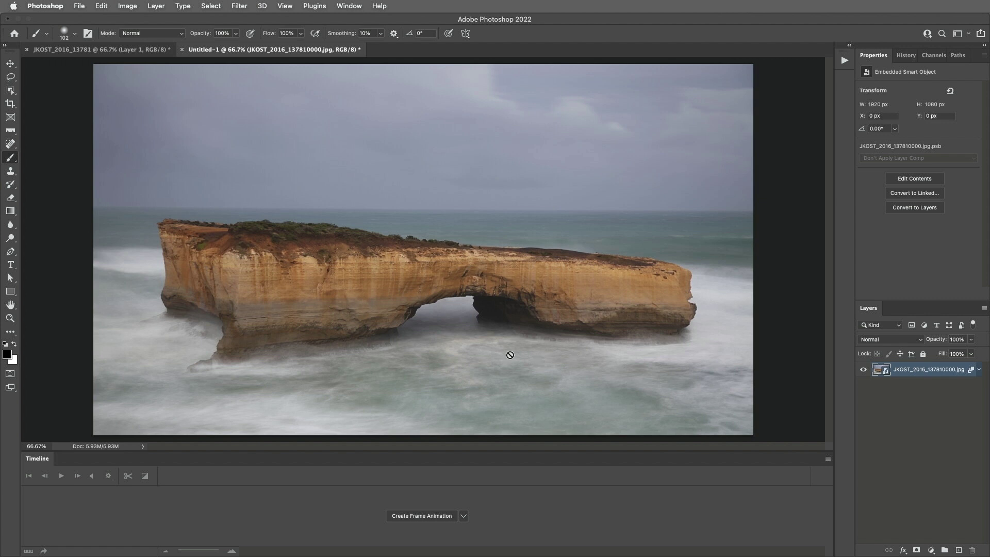
Tile the video document and the stacked document side by side, zooming both out to 33.33%.
left_click(354, 7)
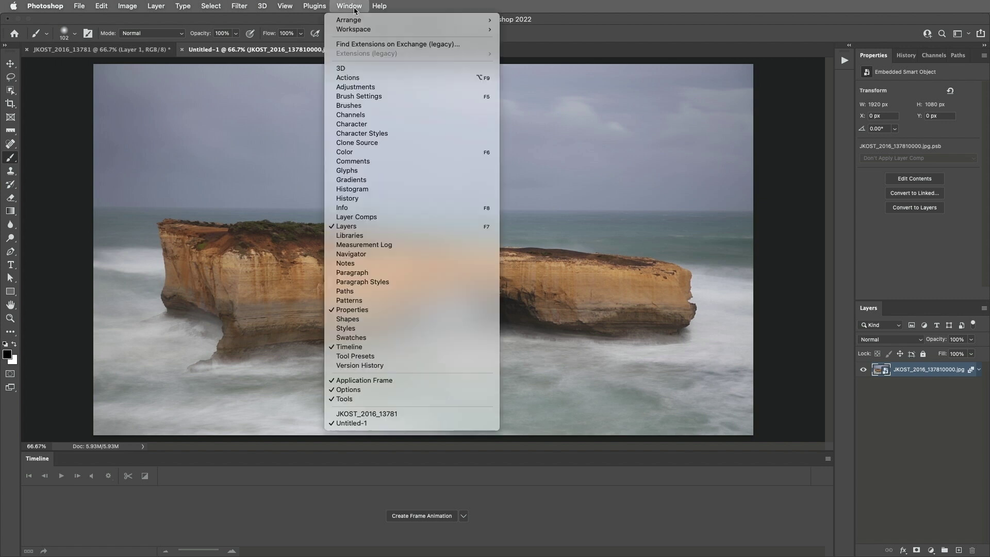
mouse_move(419, 21)
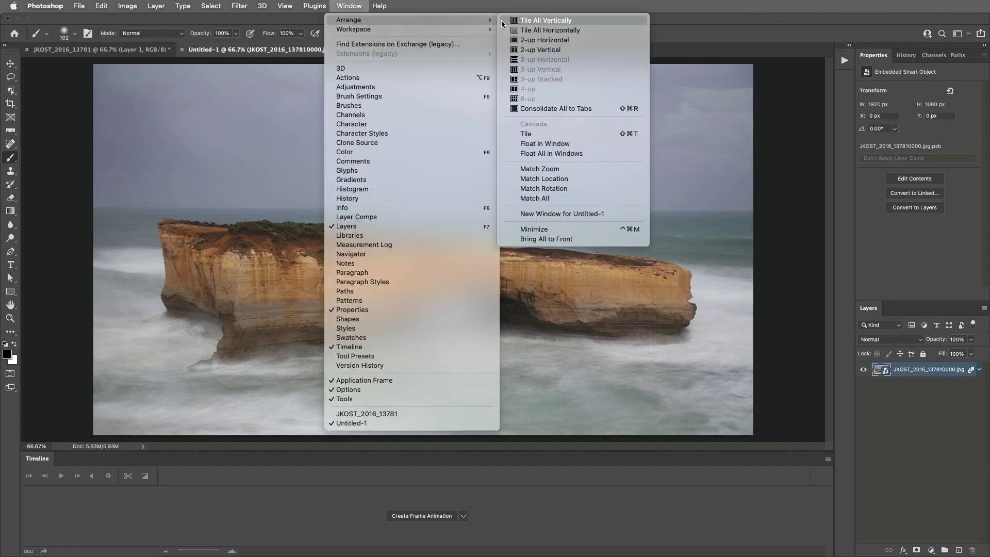
left_click(546, 135)
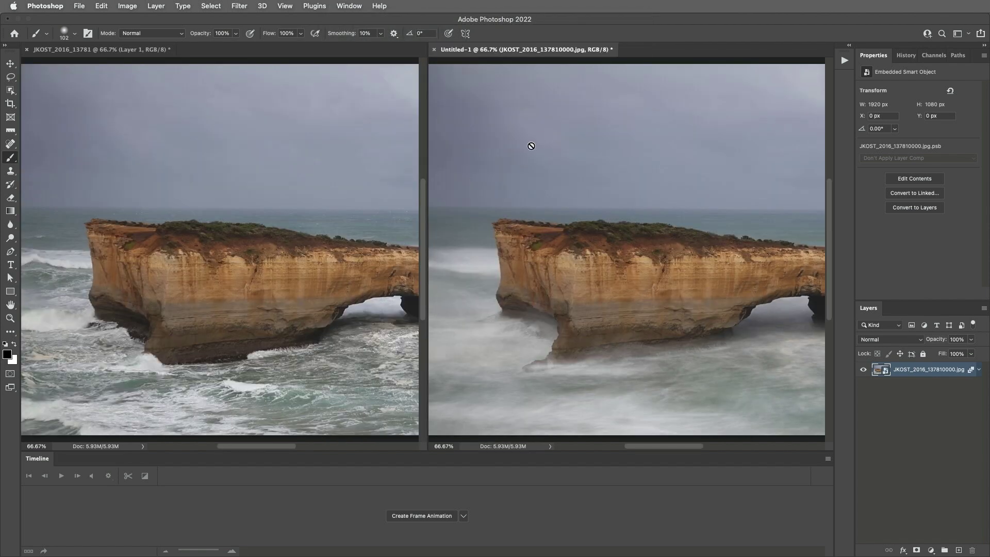
key("z")
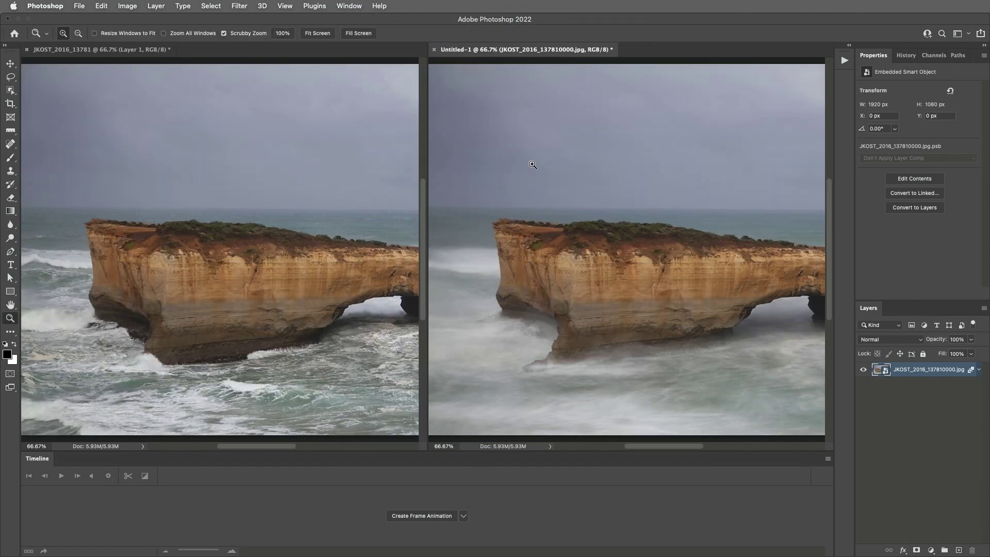
key("alt")
left_click(565, 190, "alt+shift")
left_click(564, 190, "alt+shift")
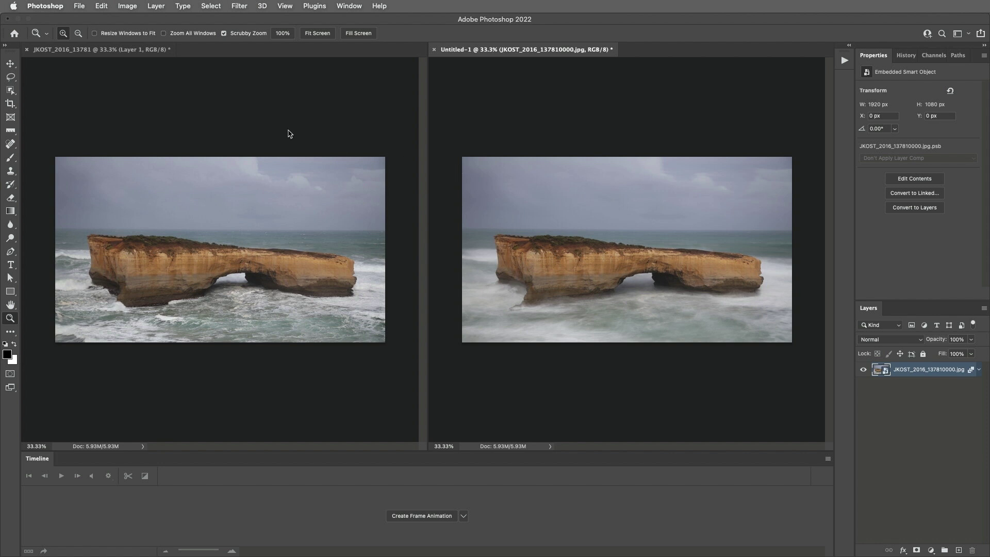
Extend the Layer 1 clip in the video document's timeline to its full length, past the 1:05 mark.
left_click(11, 64)
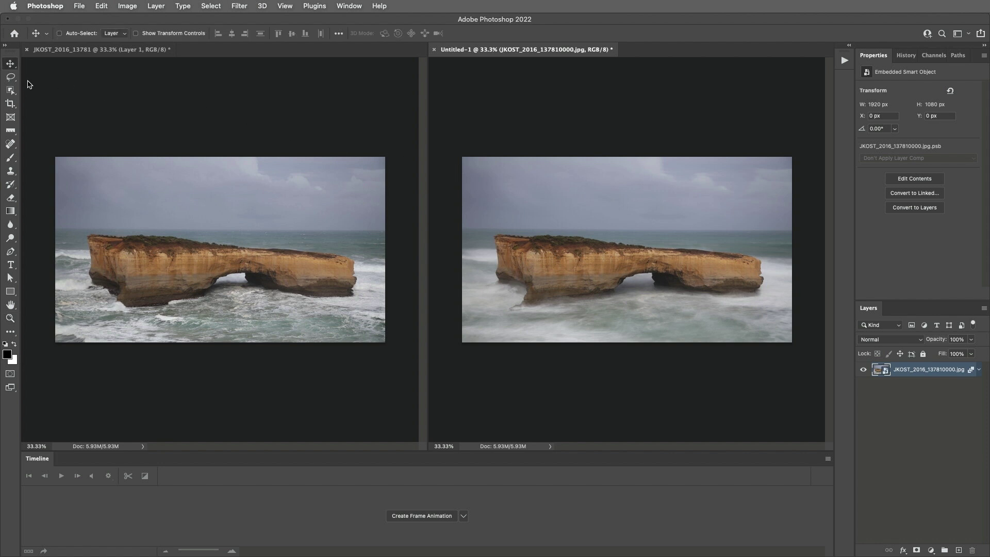
left_click(201, 212)
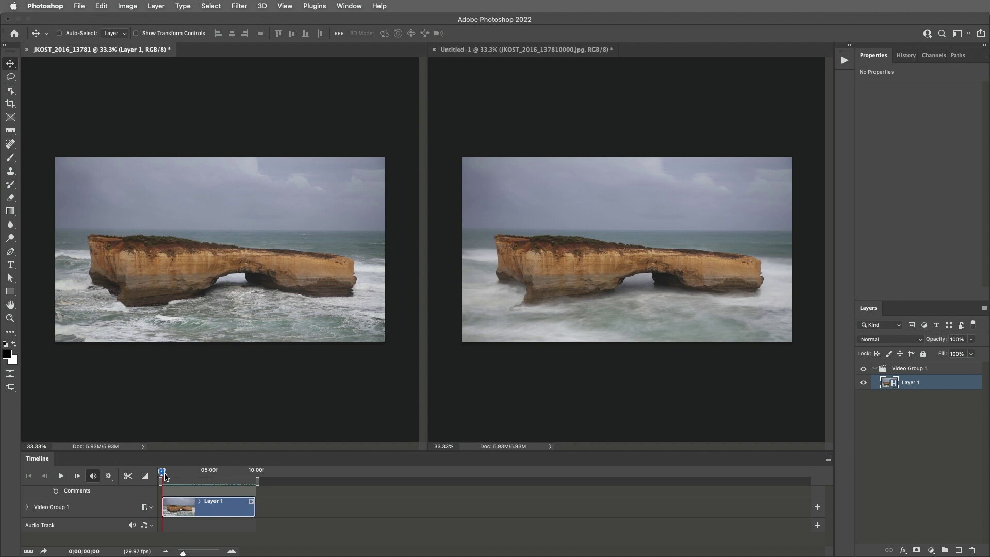
key("b")
left_click_drag(165, 477, 243, 470)
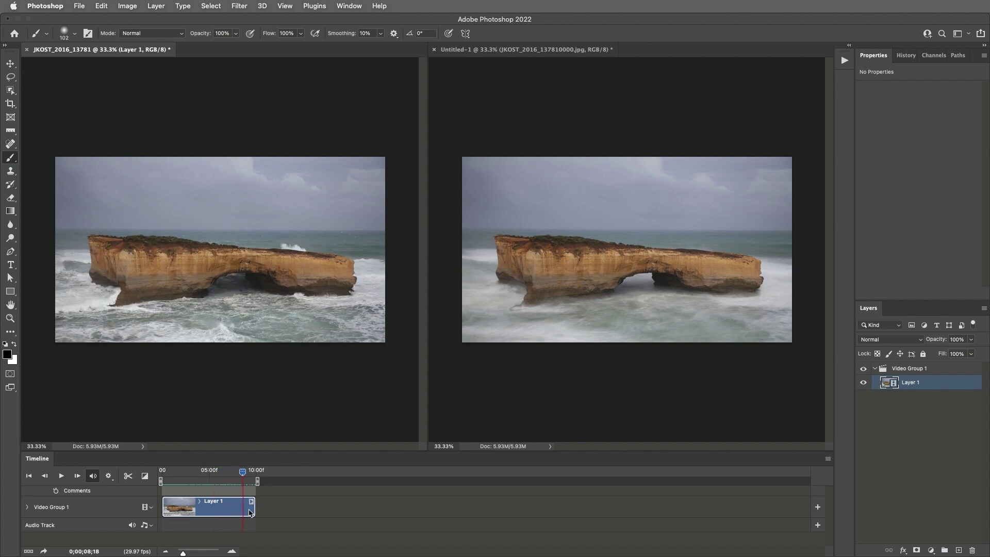
left_click_drag(254, 508, 788, 516)
Copy the entire video frame at 0;00;09;10 and paste it into the stacked document as a new layer.
mouse_move(243, 475)
left_mouse_down()
mouse_move(263, 475)
mouse_move(252, 475)
left_mouse_up()
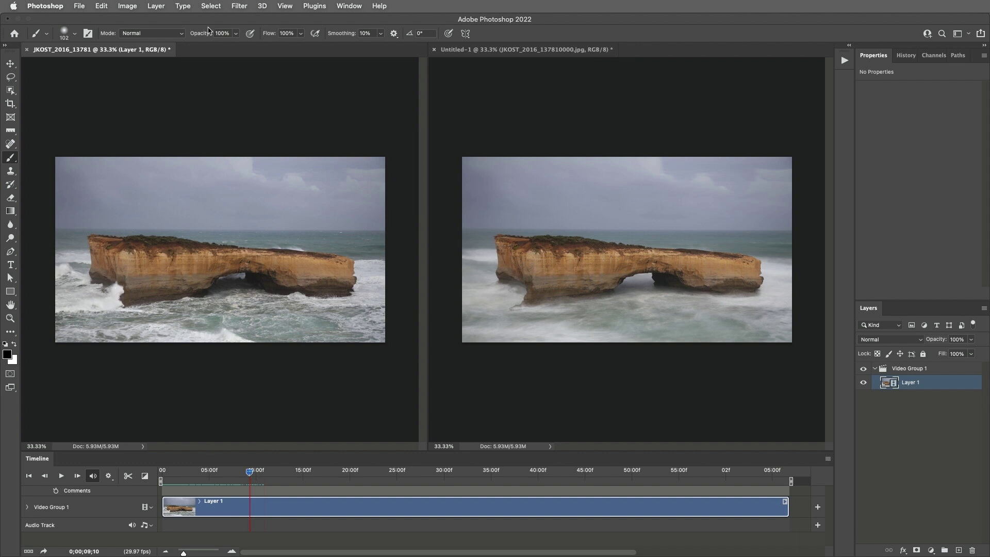
left_click(211, 6)
left_click(213, 19)
left_click(100, 6)
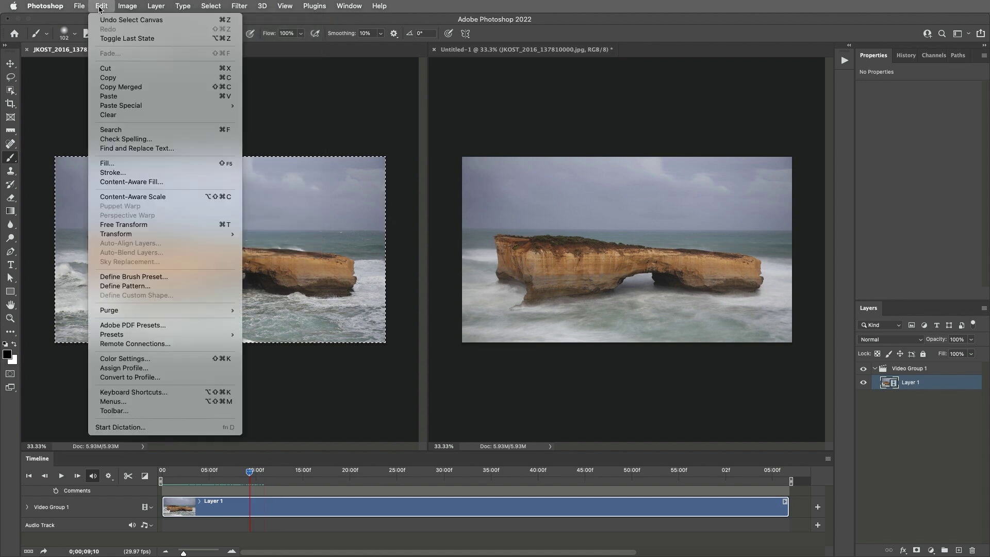
left_click(113, 78)
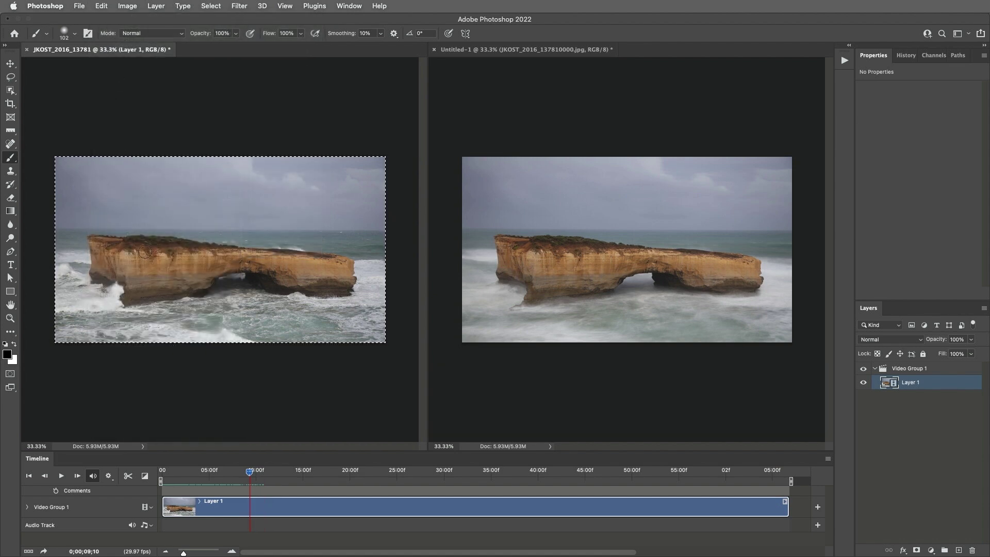
left_click(503, 50)
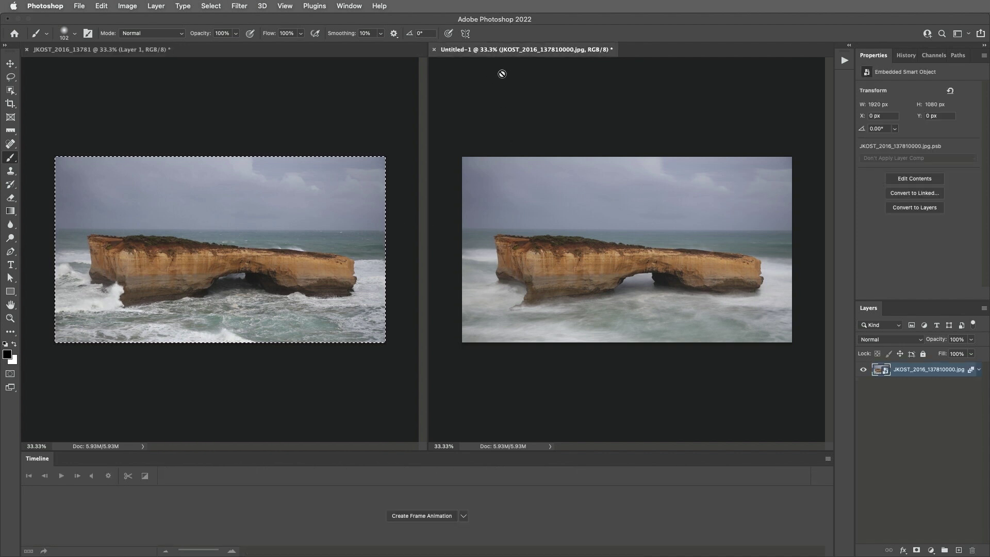
key("ctrl+v")
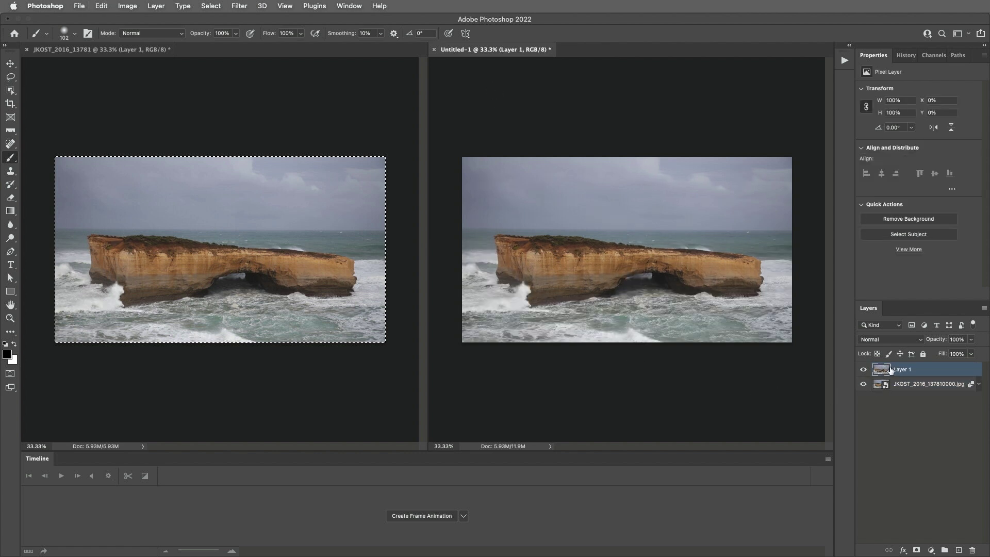
Copy the video frame at 0;00;29;21 and paste it as a new layer into the stacked document.
left_click(291, 154)
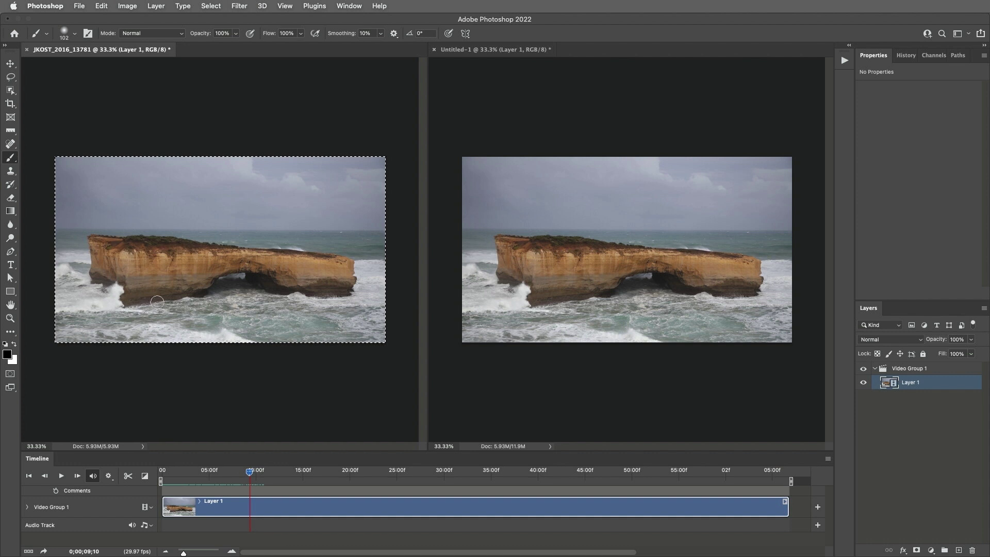
left_click_drag(250, 475, 441, 474)
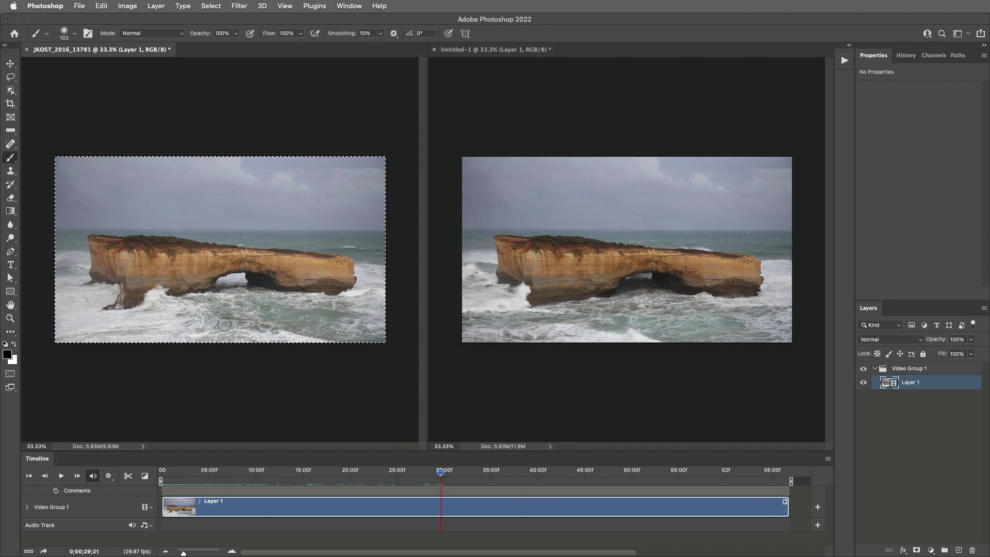
left_click(567, 321)
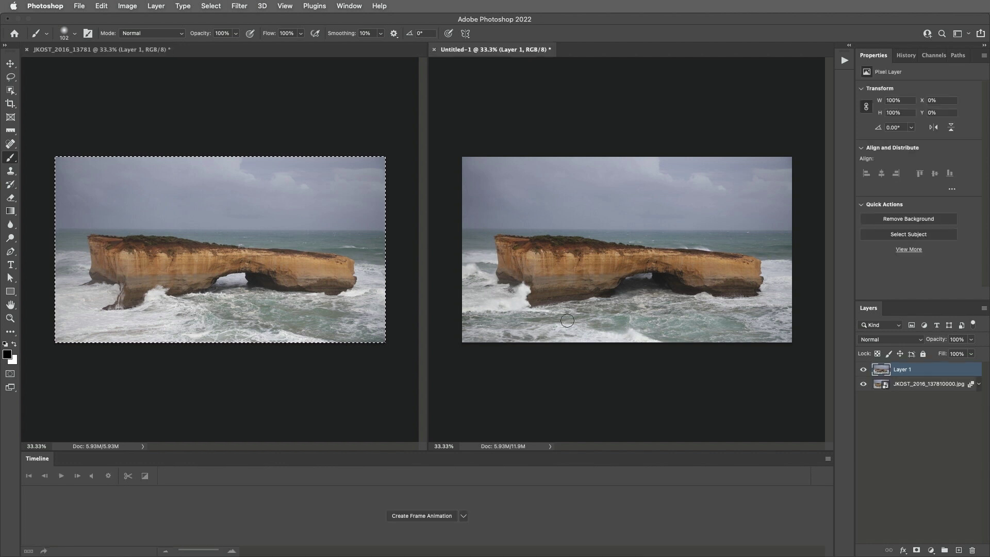
key("super+v")
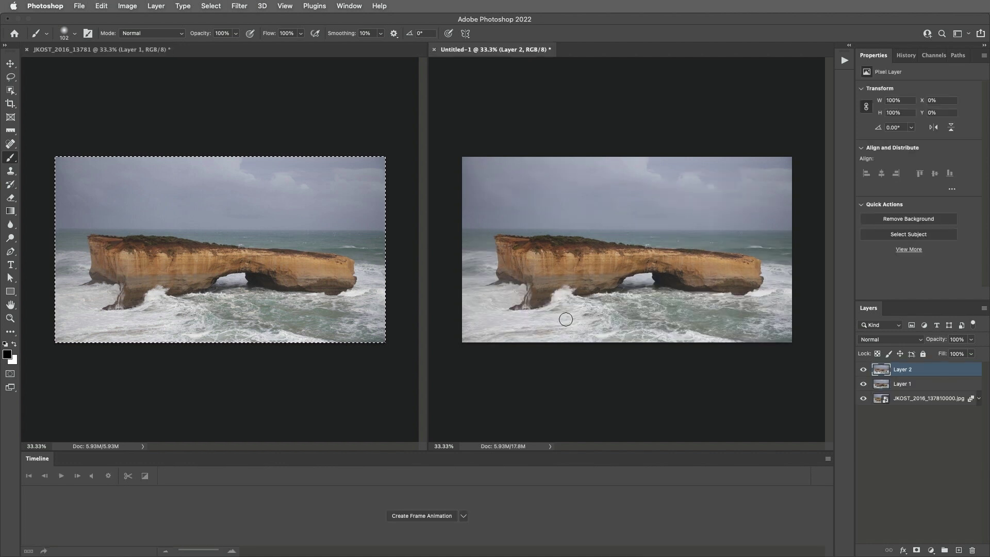
Add the video frame at 0;00;46;28 to the stacked document as another pasted layer.
left_click(363, 321)
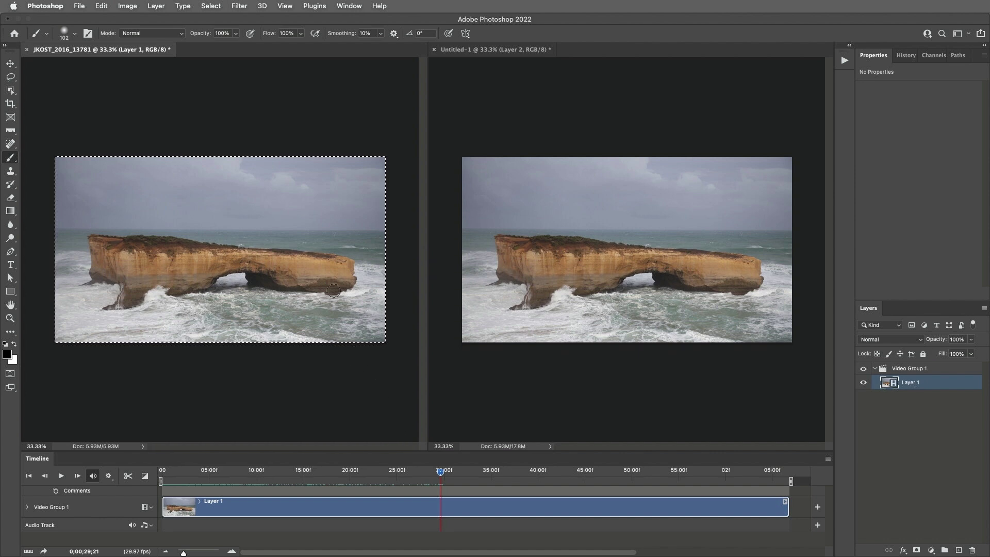
left_click_drag(440, 482, 603, 483)
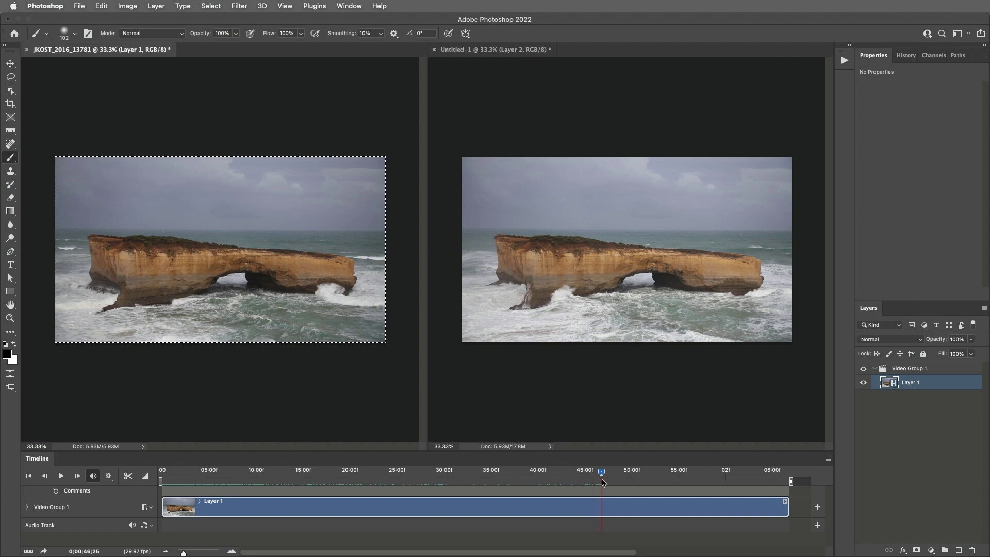
left_click(559, 317)
left_click_drag(559, 316, 559, 316)
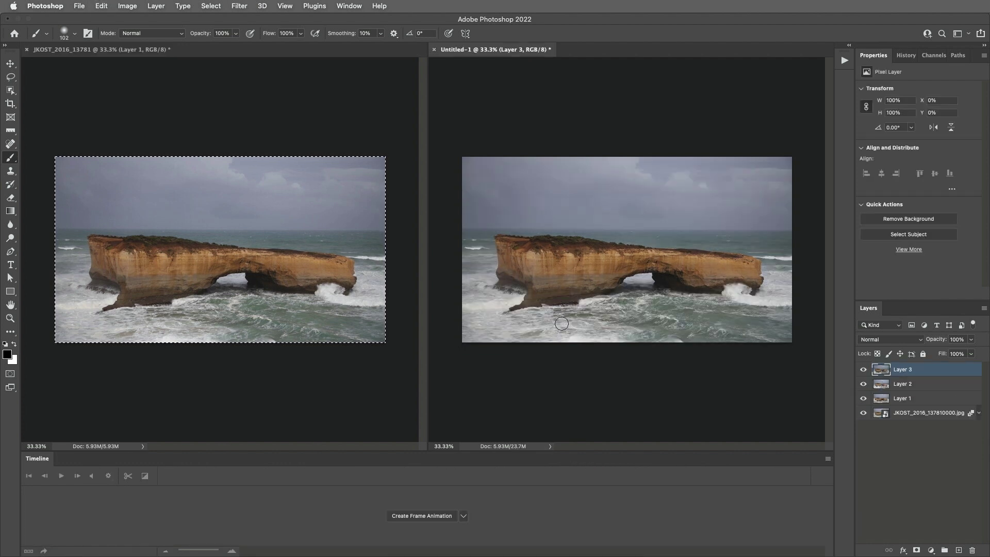
Consolidate both documents into tabs and enlarge the stacked document's view to 66.67%.
left_click(350, 7)
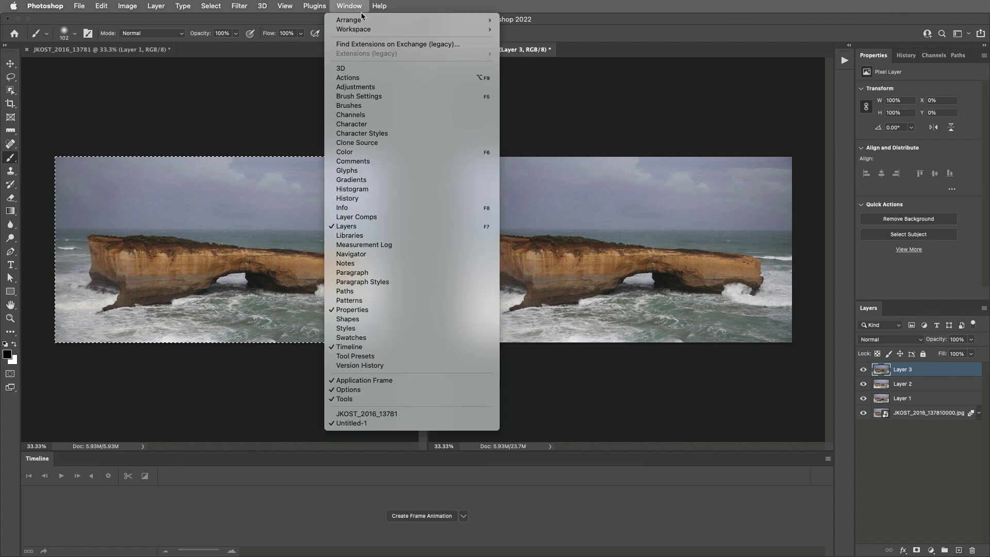
mouse_move(374, 22)
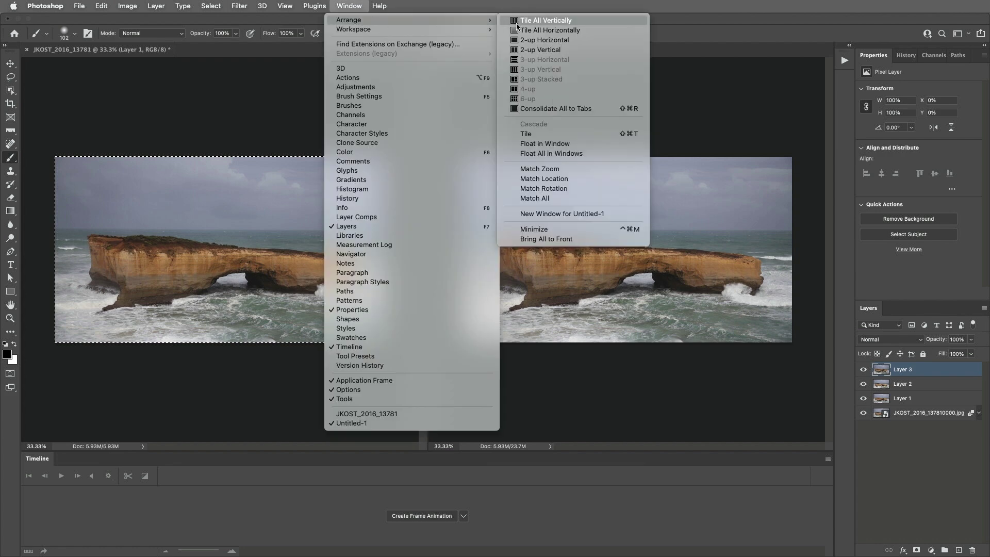
left_click(536, 109)
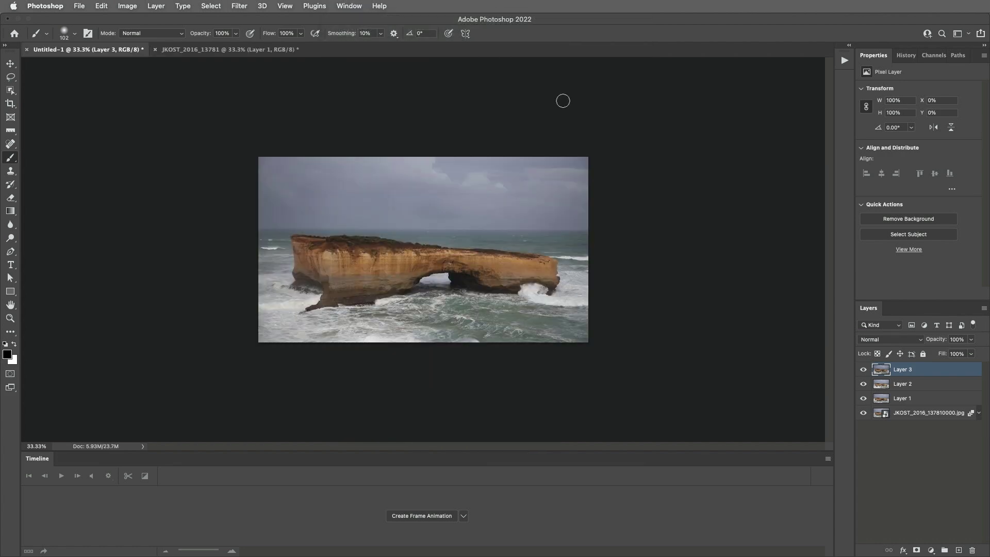
key("super+plus")
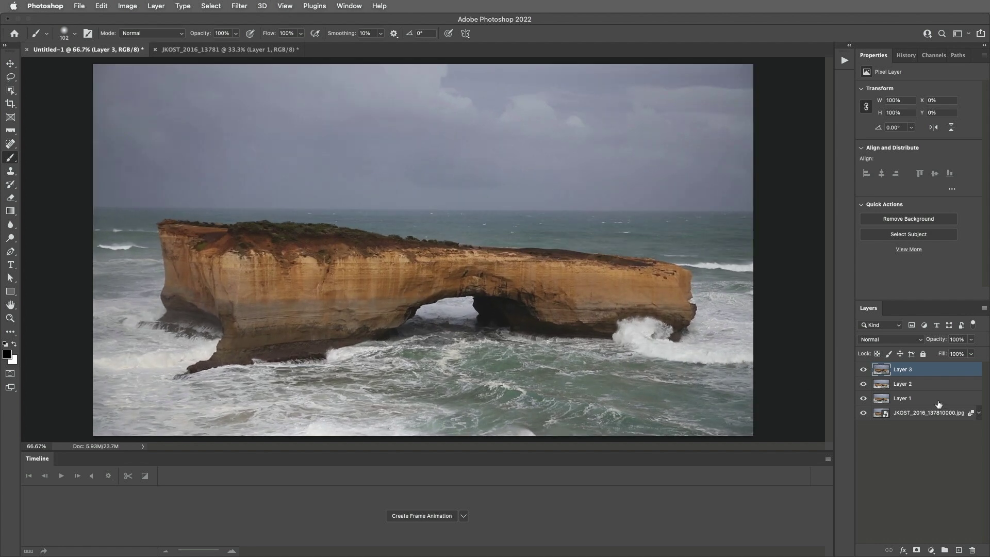
Hide Layer 3 and Layer 2, and add a black, hide-all layer mask to Layer 1.
left_click(864, 370)
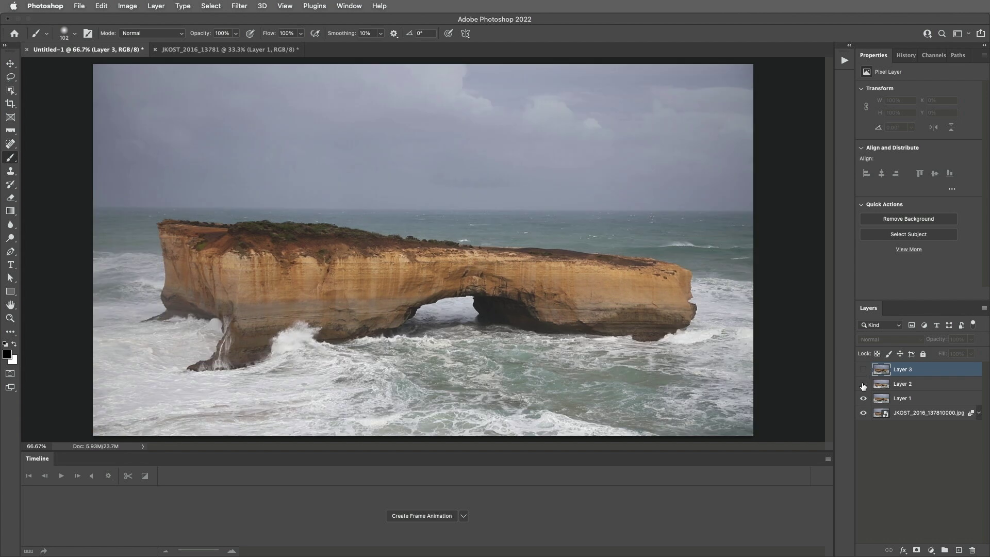
left_click(864, 385)
left_click(905, 401)
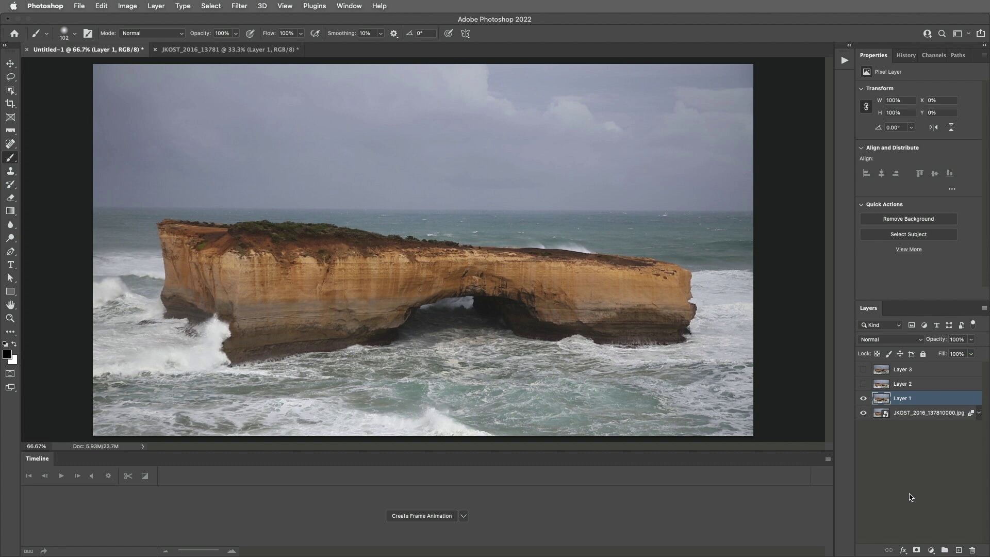
left_click(918, 550, "alt")
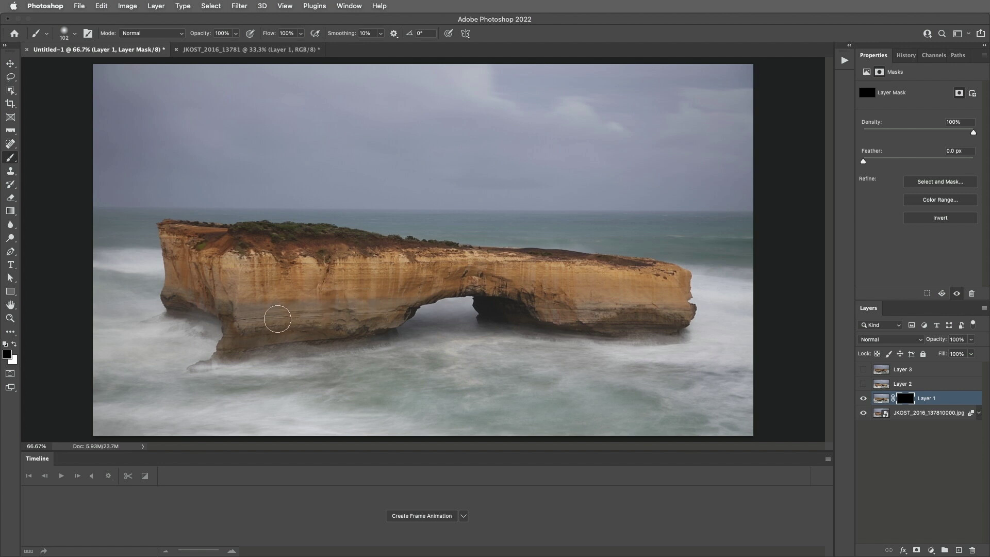
Paint white in Layer 1's mask to reveal the wave breaking at the rock's left end, and soften its outer edges with black.
key("x")
mouse_move(211, 340)
left_mouse_down()
mouse_move(225, 321)
mouse_move(228, 336)
mouse_move(211, 329)
mouse_move(234, 342)
mouse_move(257, 335)
mouse_move(249, 319)
mouse_move(275, 326)
mouse_move(252, 318)
mouse_move(230, 352)
mouse_move(200, 353)
mouse_move(199, 324)
mouse_move(229, 316)
mouse_move(195, 326)
mouse_move(186, 368)
mouse_move(227, 367)
mouse_move(232, 339)
mouse_move(217, 316)
mouse_move(240, 349)
mouse_move(234, 381)
mouse_move(187, 387)
left_mouse_up()
key("x")
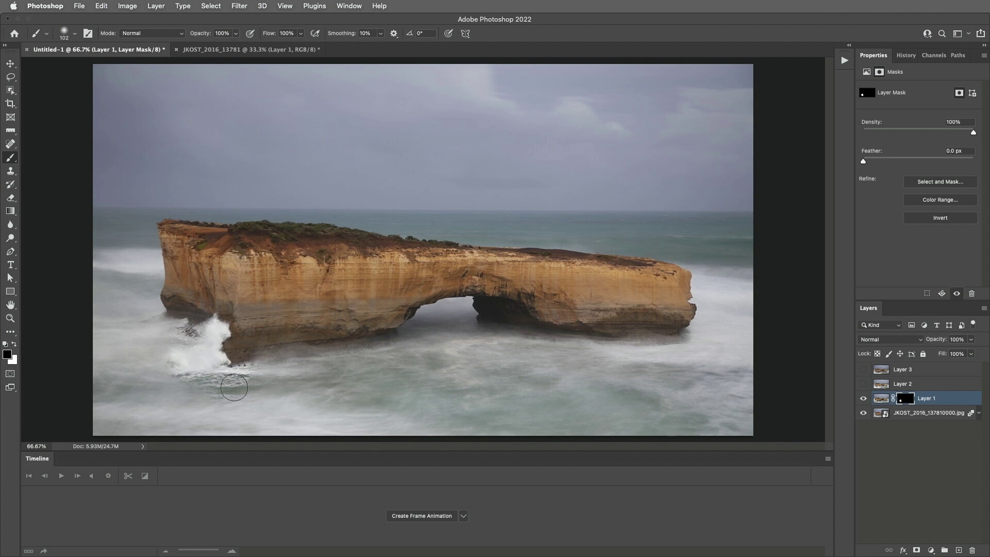
left_click_drag(243, 376, 155, 384)
mouse_move(248, 389)
left_mouse_down()
mouse_move(165, 349)
mouse_move(153, 384)
mouse_move(150, 360)
mouse_move(183, 311)
left_mouse_up()
key("bracketright")
key("bracketright")
key("bracketright")
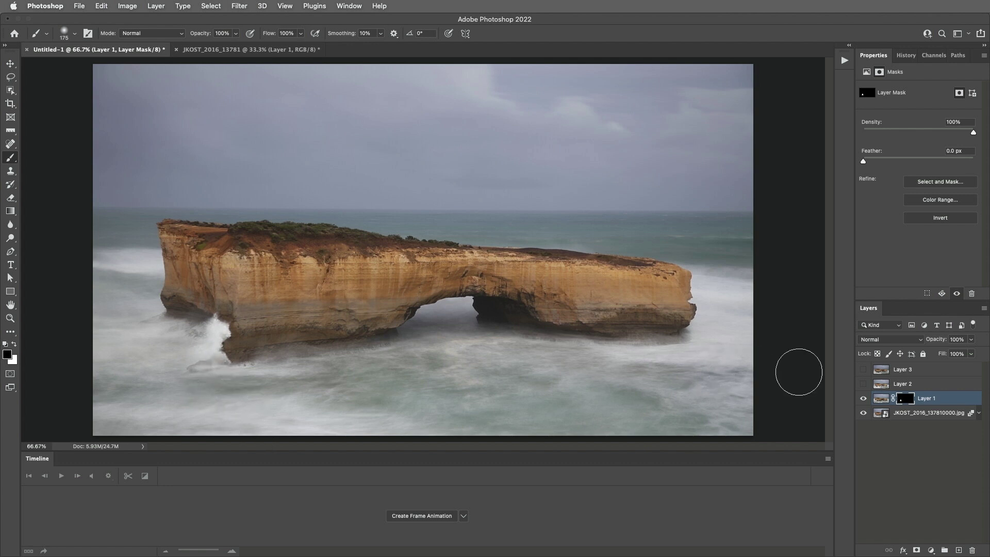
Show Layer 2 and conceal its content with a black layer mask.
left_click(910, 385)
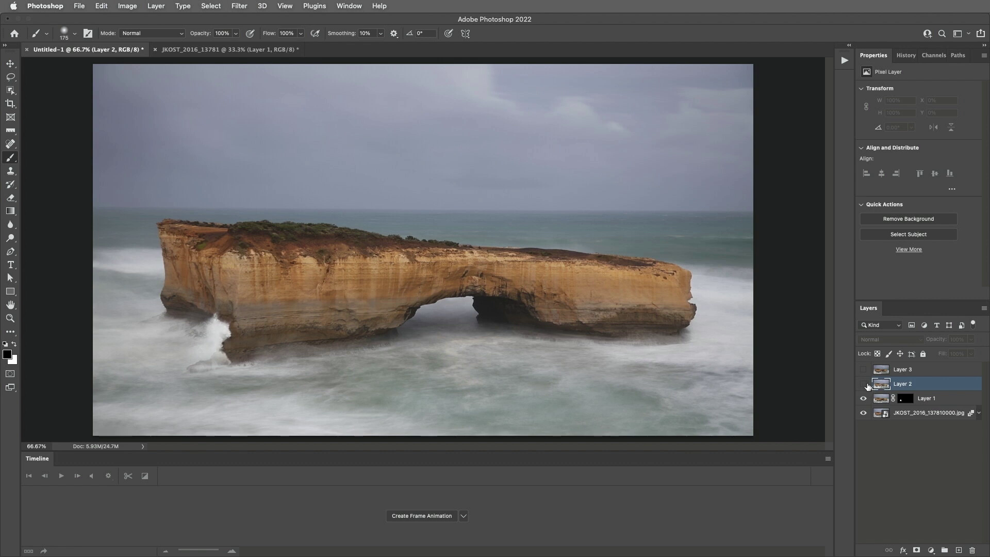
left_click(864, 385)
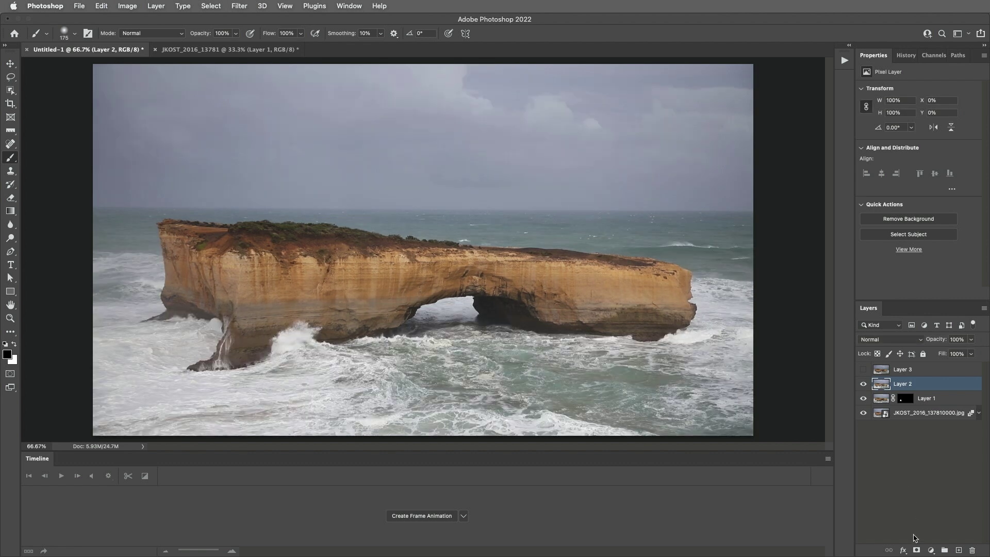
left_click(917, 551, "alt")
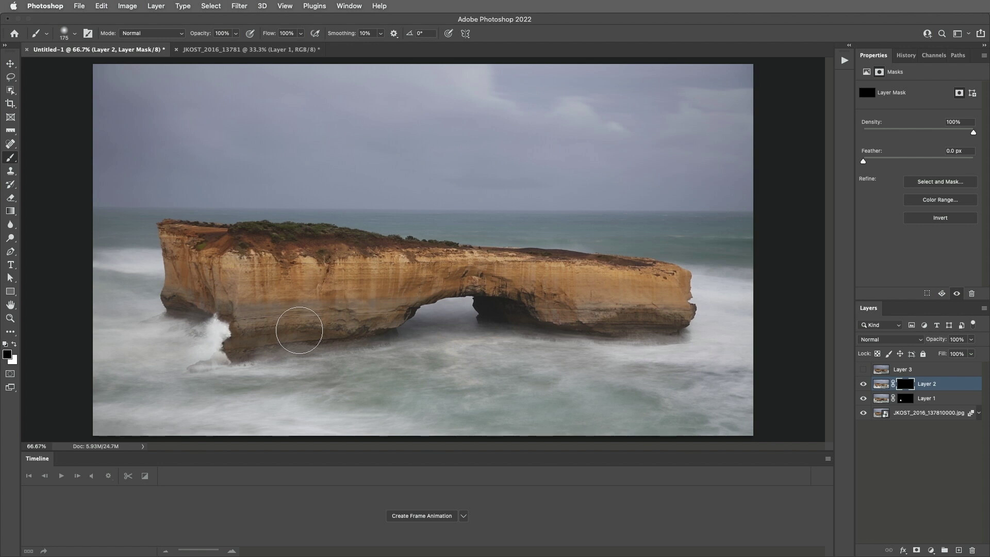
Paint white in Layer 2's mask with a 90 px brush to reveal the splash at the rock's front left base.
key("x")
key("bracketleft")
key("bracketleft")
key("bracketleft")
key("bracketleft")
mouse_move(307, 336)
left_mouse_down()
mouse_move(276, 343)
mouse_move(308, 335)
mouse_move(297, 329)
mouse_move(312, 340)
mouse_move(309, 329)
mouse_move(290, 329)
mouse_move(274, 346)
mouse_move(298, 331)
left_mouse_up()
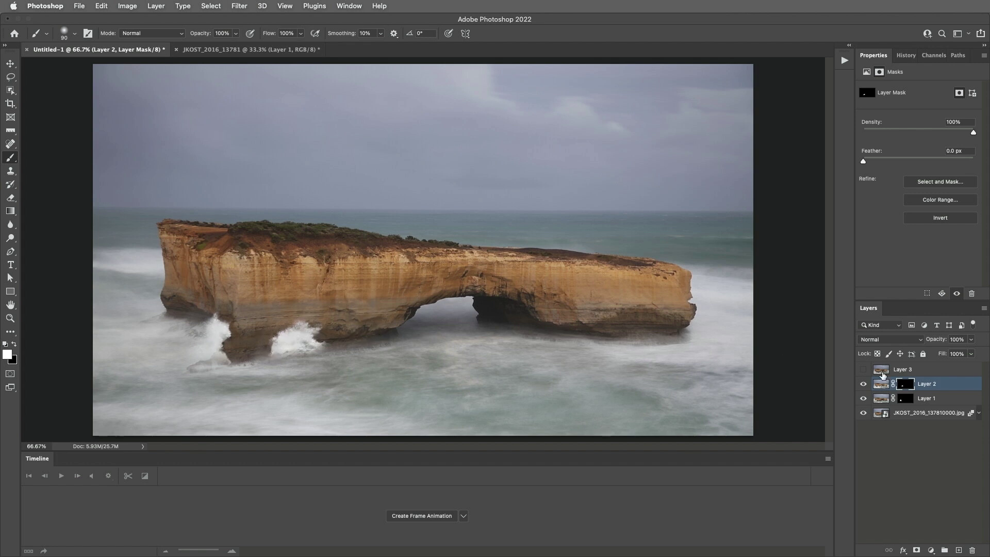
Show Layer 3 behind a black layer mask and paint in only the splash at the rock's right end with white.
left_click(896, 371)
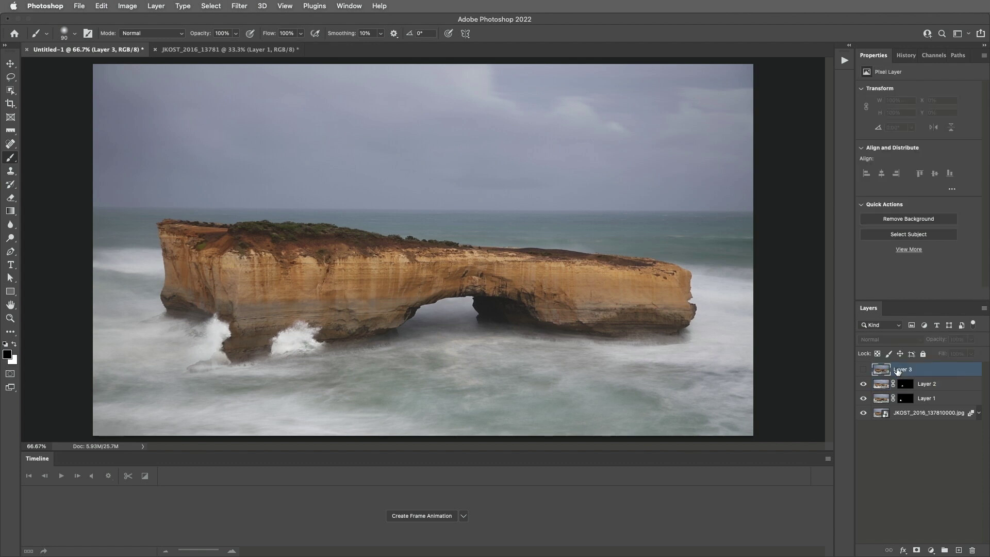
left_click(864, 369)
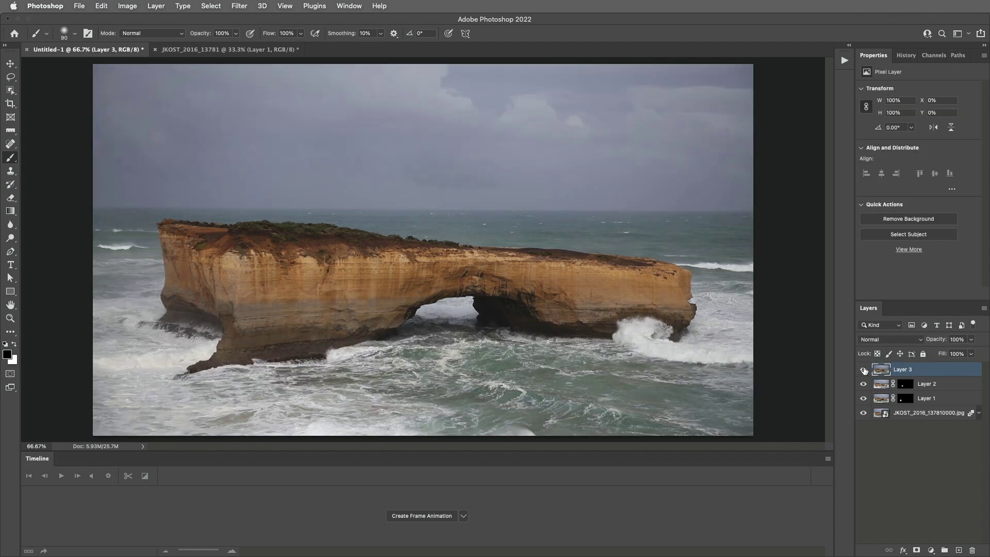
left_click(917, 551, "alt")
key("x")
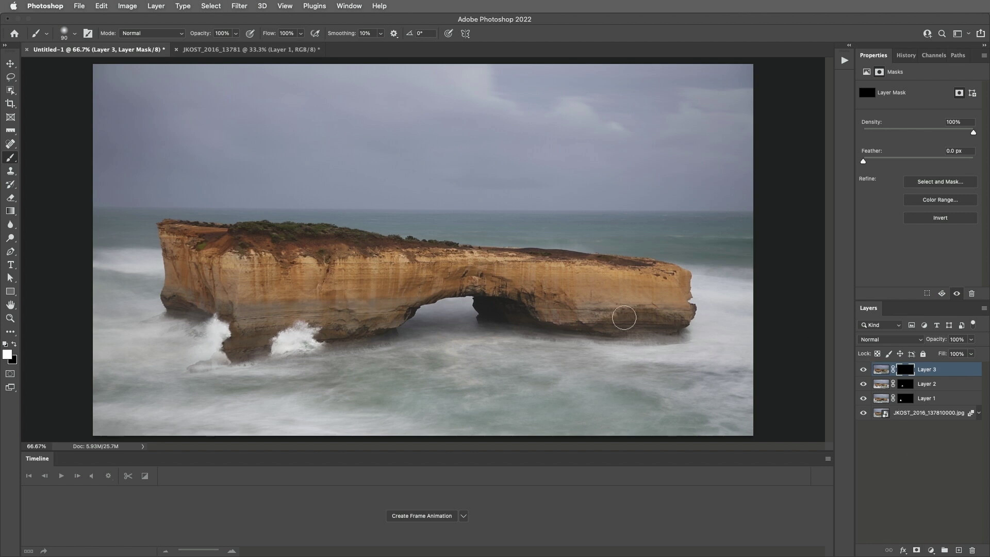
mouse_move(654, 327)
left_mouse_down()
mouse_move(642, 329)
mouse_move(666, 329)
mouse_move(618, 333)
mouse_move(625, 326)
left_mouse_up()
key("x")
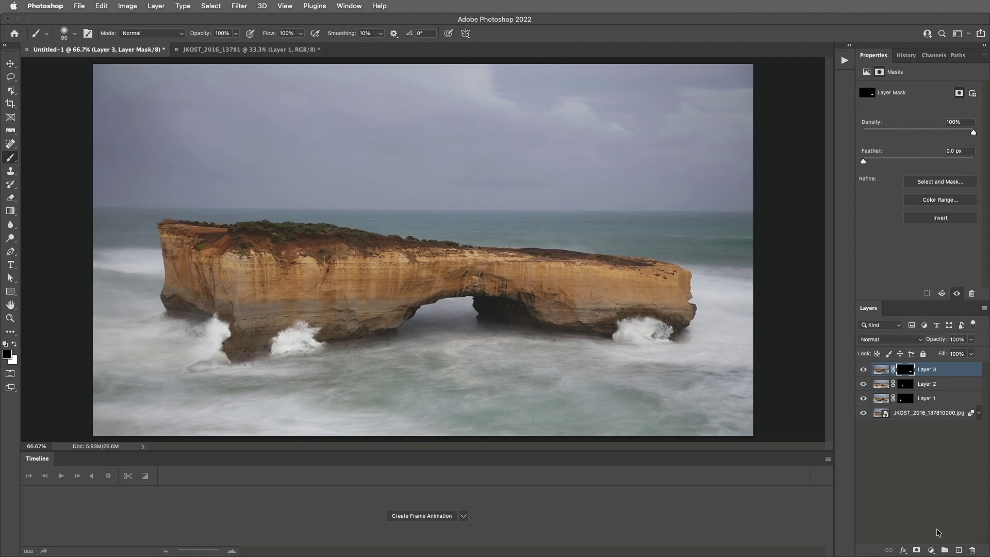
Add a Curves adjustment layer above Layer 3 with the black point input at 16 and the white point input at 239.
left_click(932, 550)
left_click(937, 381)
left_click_drag(886, 212, 892, 211)
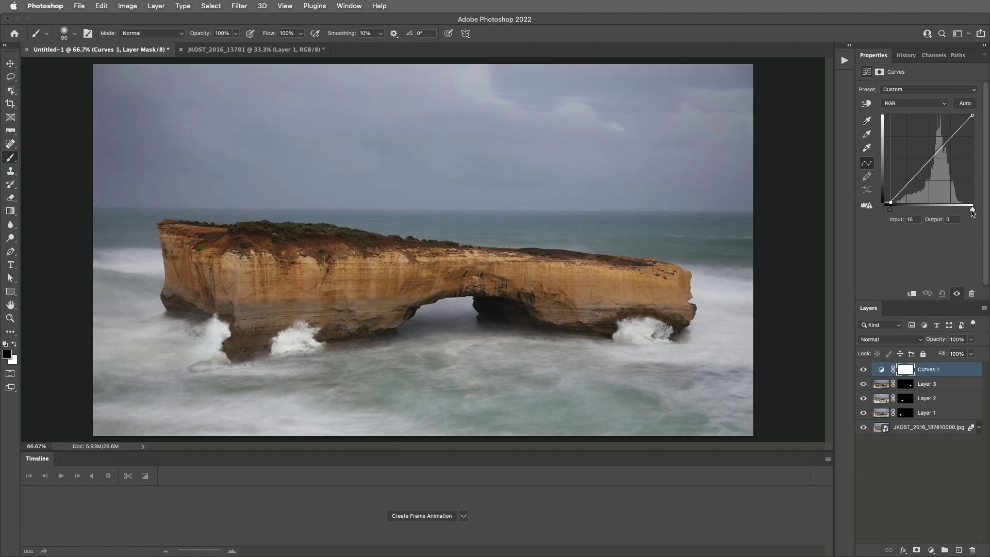
left_click_drag(973, 212, 968, 213)
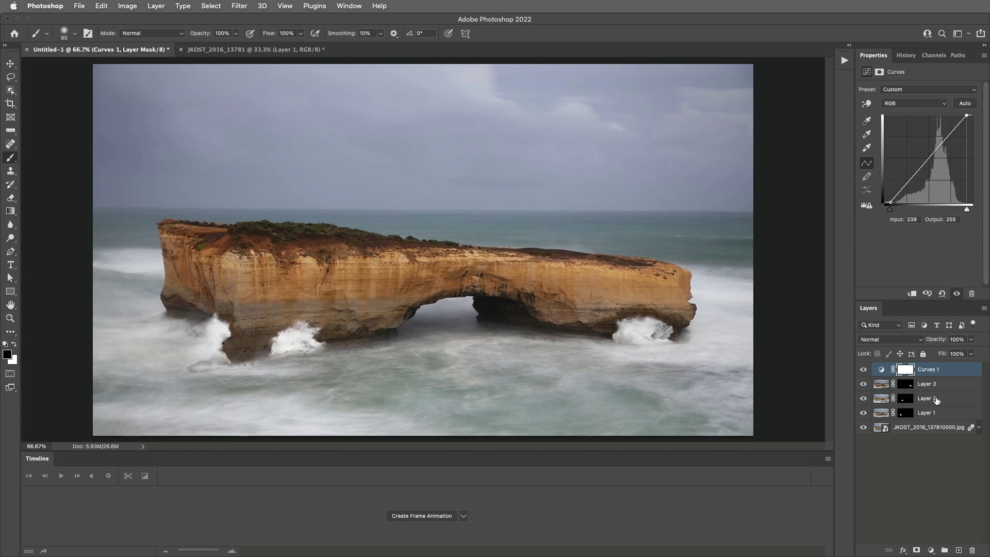
Free-transform all the layers together, from Curves 1 down to the base image, rotating them -0.30° and scaling them proportionally to about 101.5%.
left_click(938, 432, "shift")
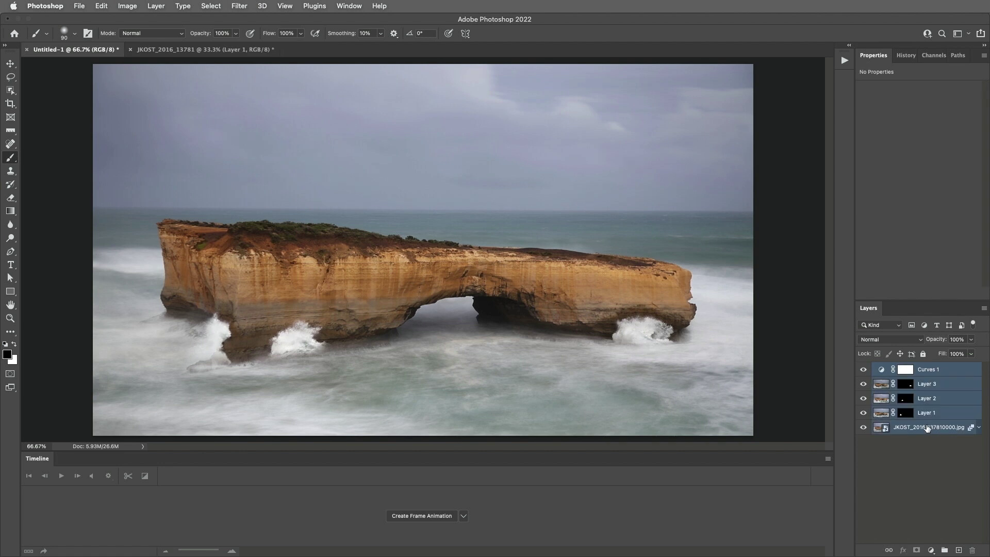
key("ctrl+t")
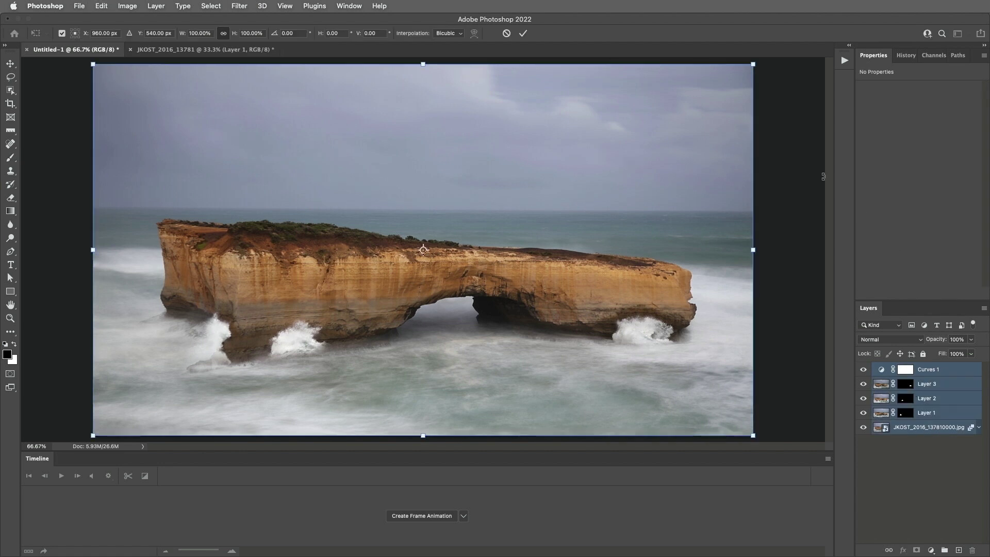
left_click_drag(782, 138, 784, 137)
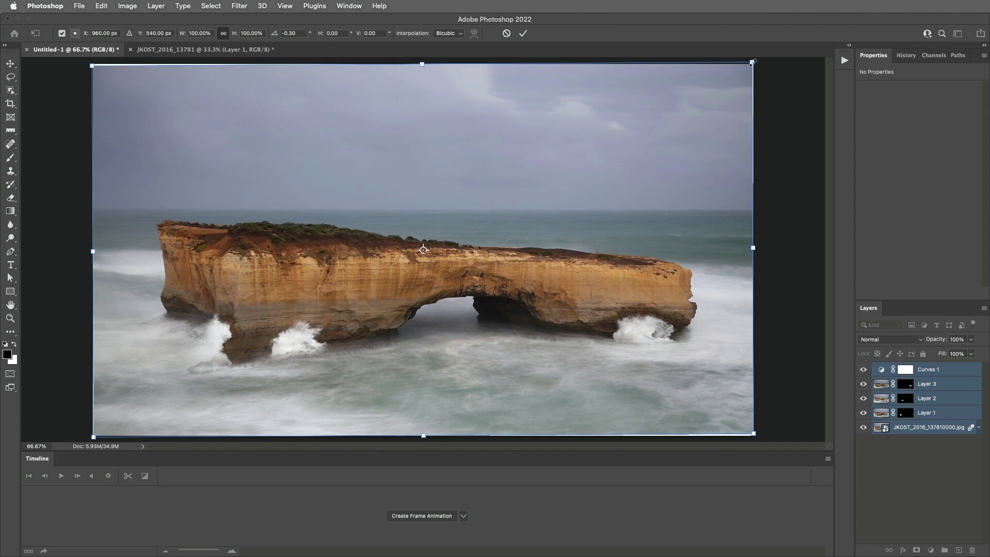
left_click_drag(754, 62, 758, 58)
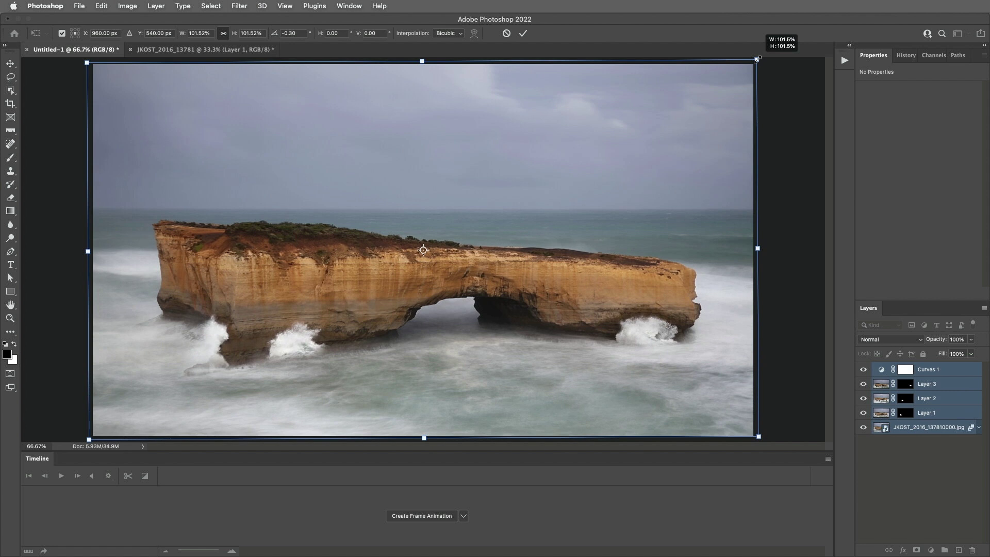
left_click_drag(757, 58, 758, 59)
key("Return")
key("b")
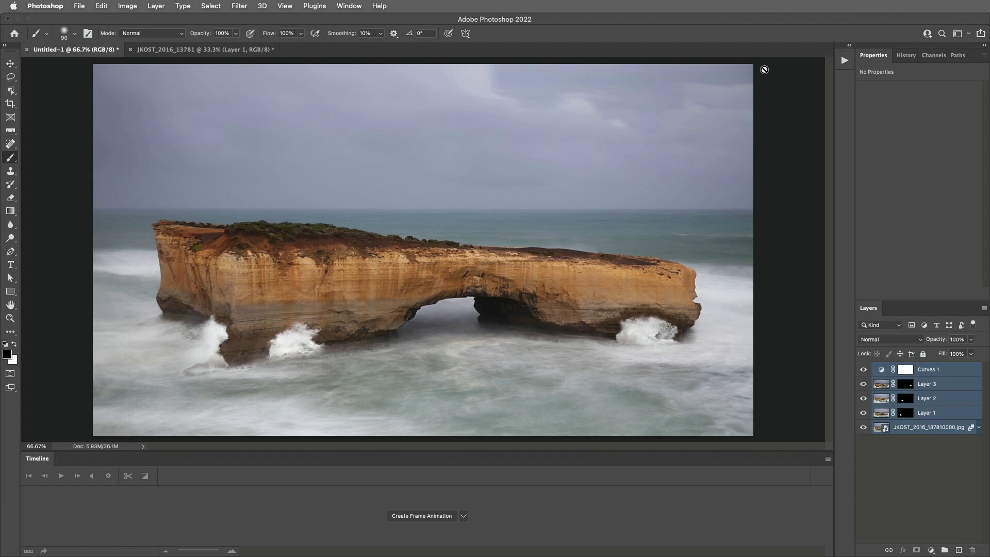
Switch to Lightroom Classic, scrub the Hong Kong street video to about 00:07 and view the finished composite 7396_fullLength 4fps.psd.
key("super+Tab")
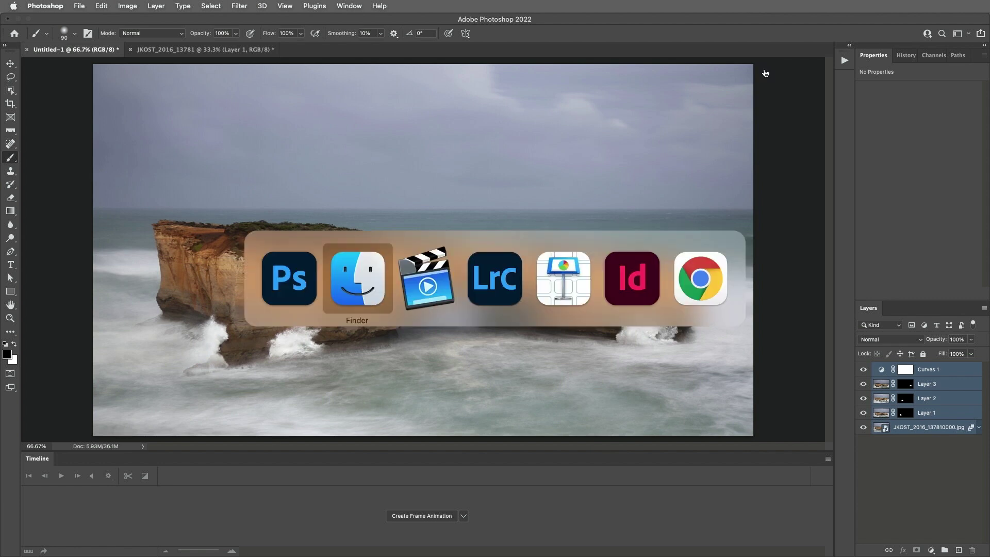
key("super+Tab")
key("super+Tab")
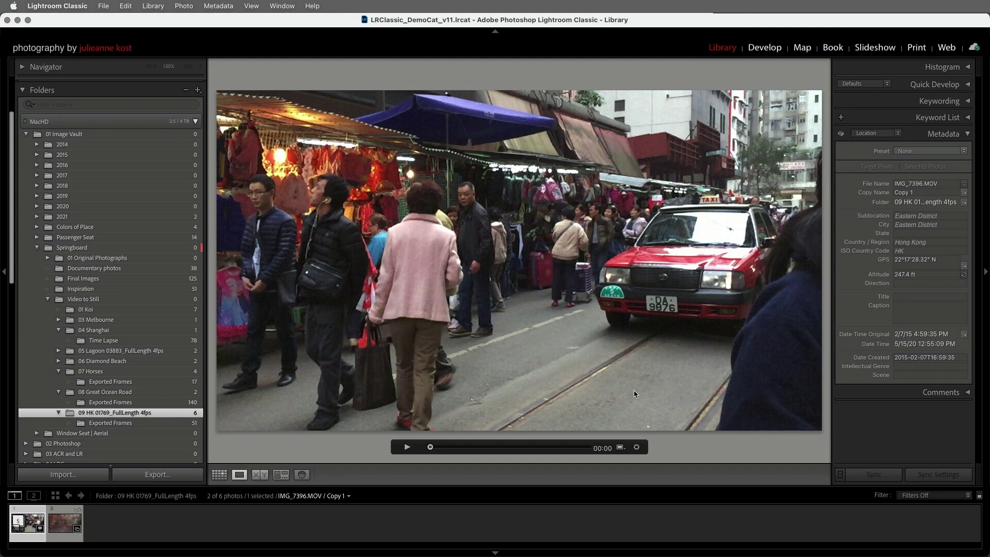
left_click_drag(432, 448, 529, 452)
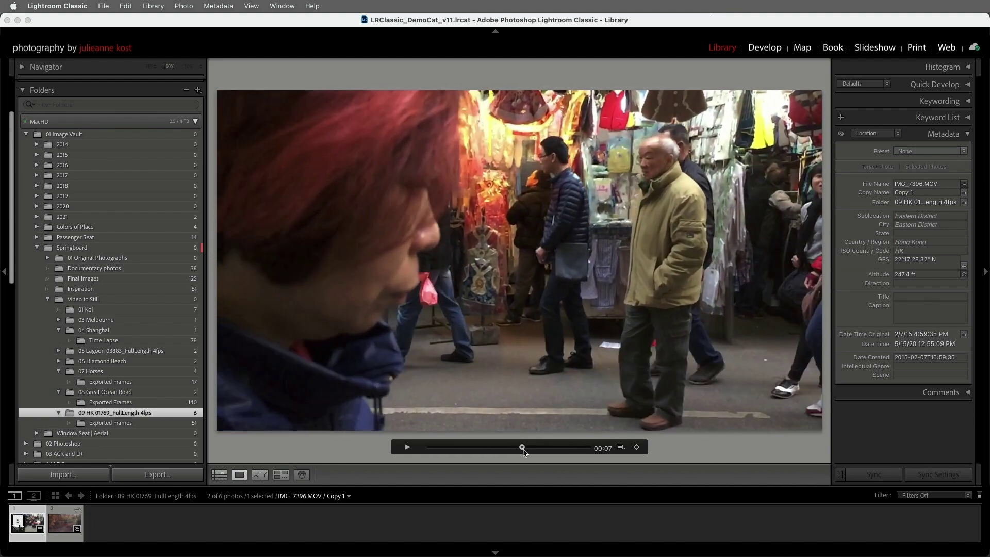
left_click(63, 525)
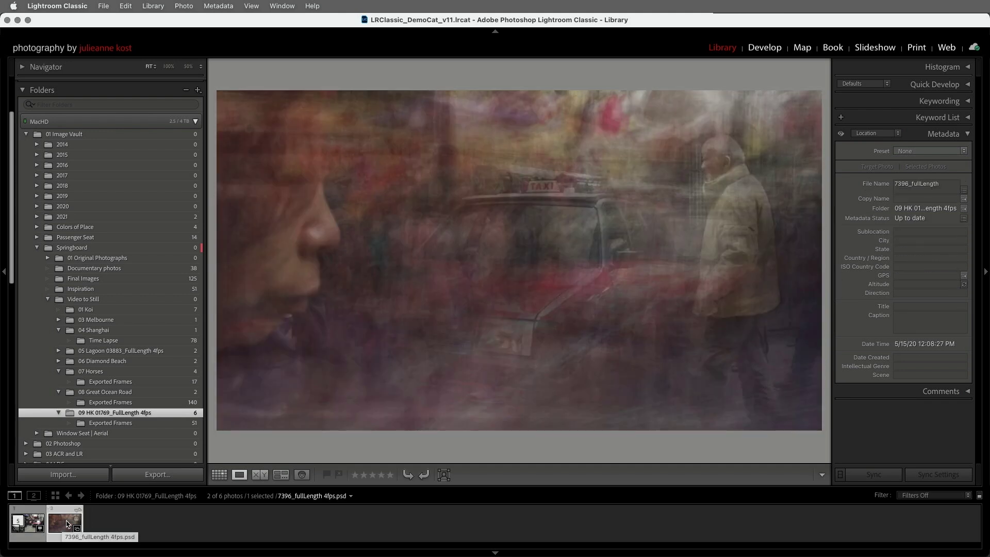
Open the 07 Horses folder, scrub through the start of its source video, and view each of the three finished horse composites.
left_click(104, 373)
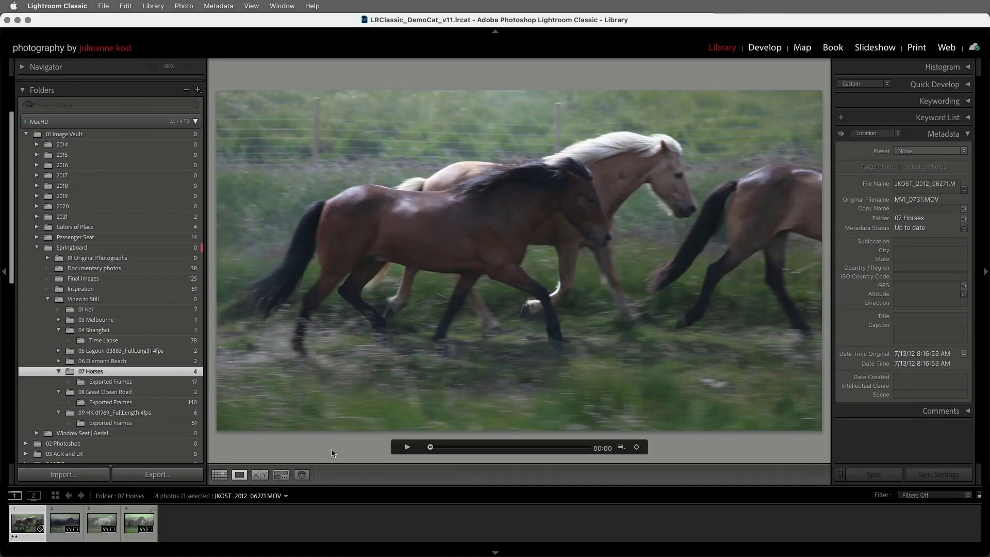
left_click(431, 447)
left_click_drag(432, 449, 481, 449)
left_click(58, 522)
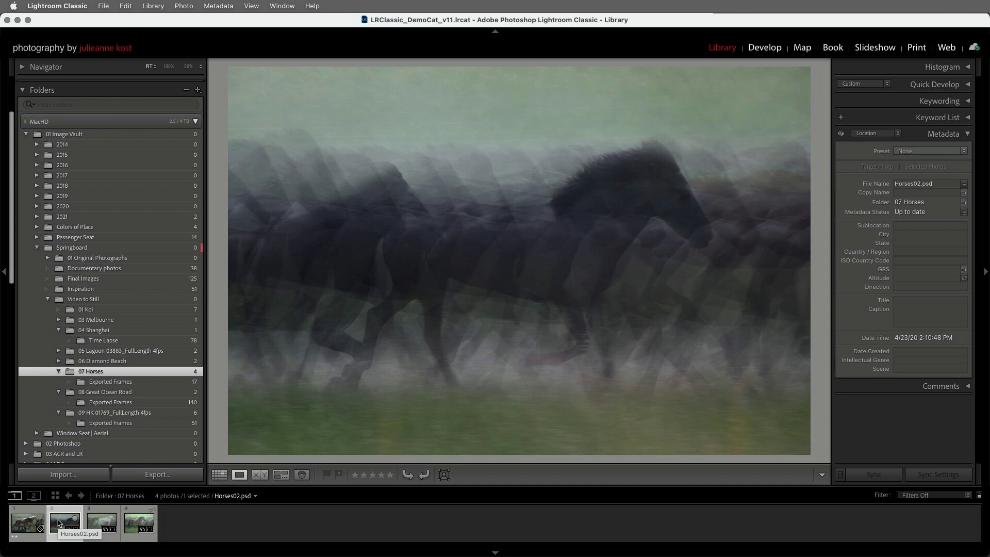
left_click(95, 525)
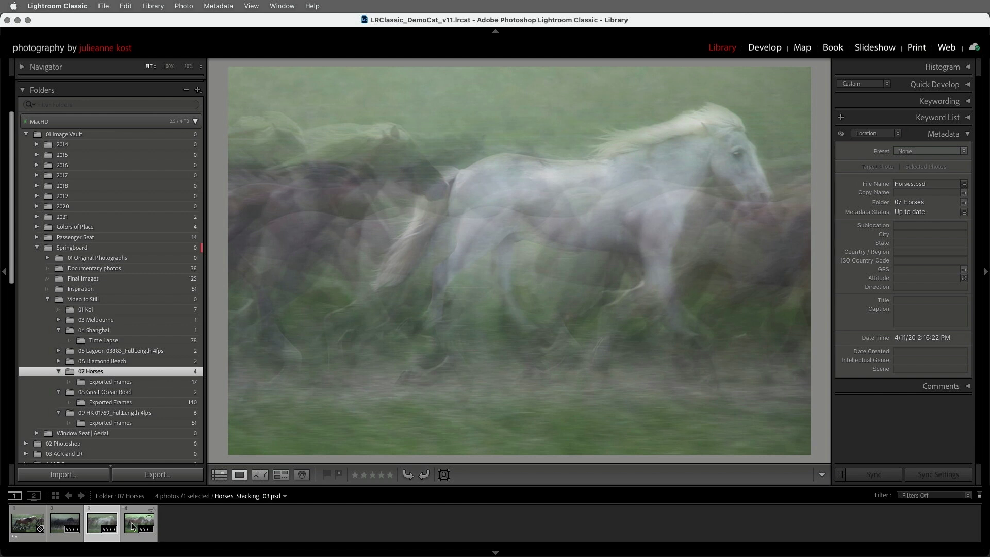
left_click(132, 526)
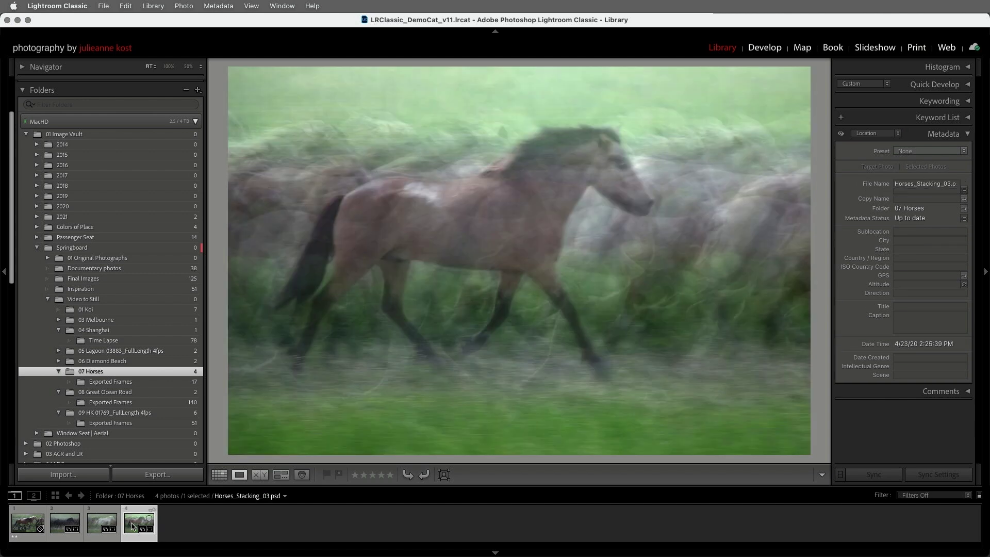